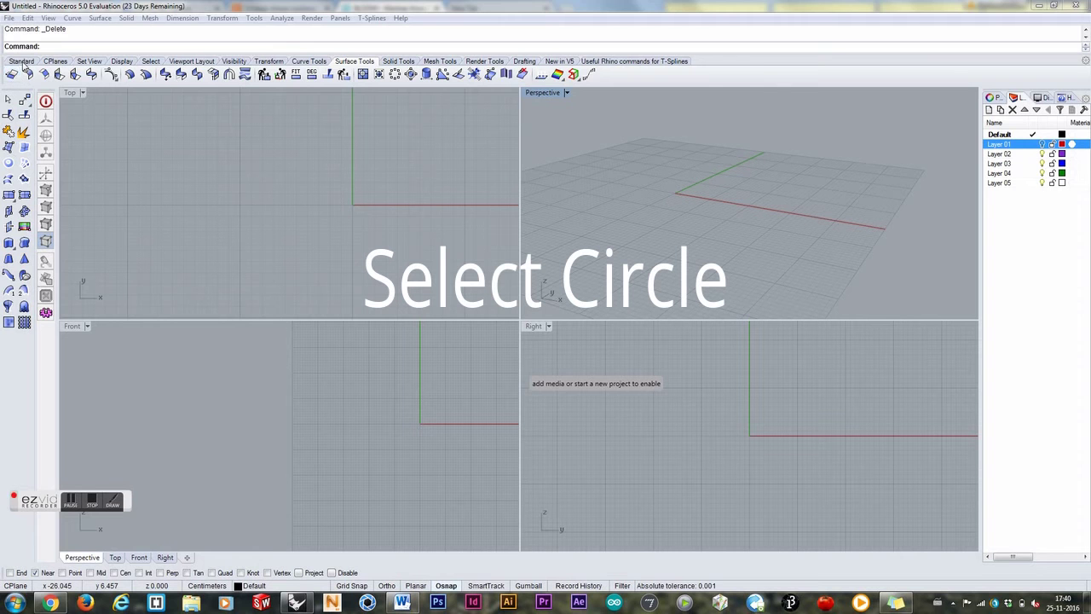
# - Draw a circle centred on the origin with a 7 cm radius in the Top view, with Grid Snap on
pyautogui.click(8, 131)
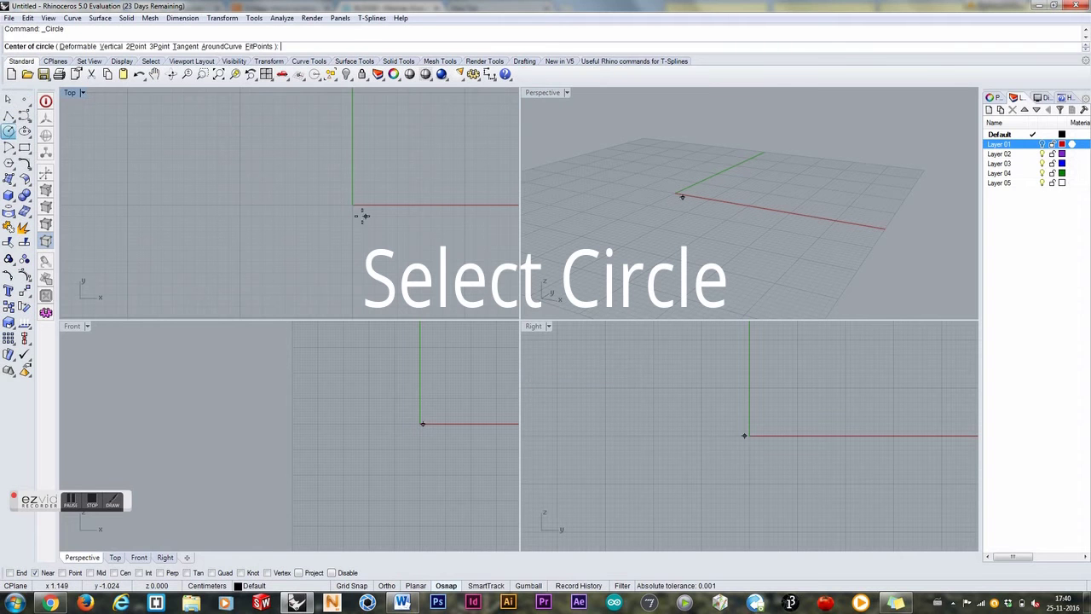
pyautogui.click(365, 586)
pyautogui.click(352, 205)
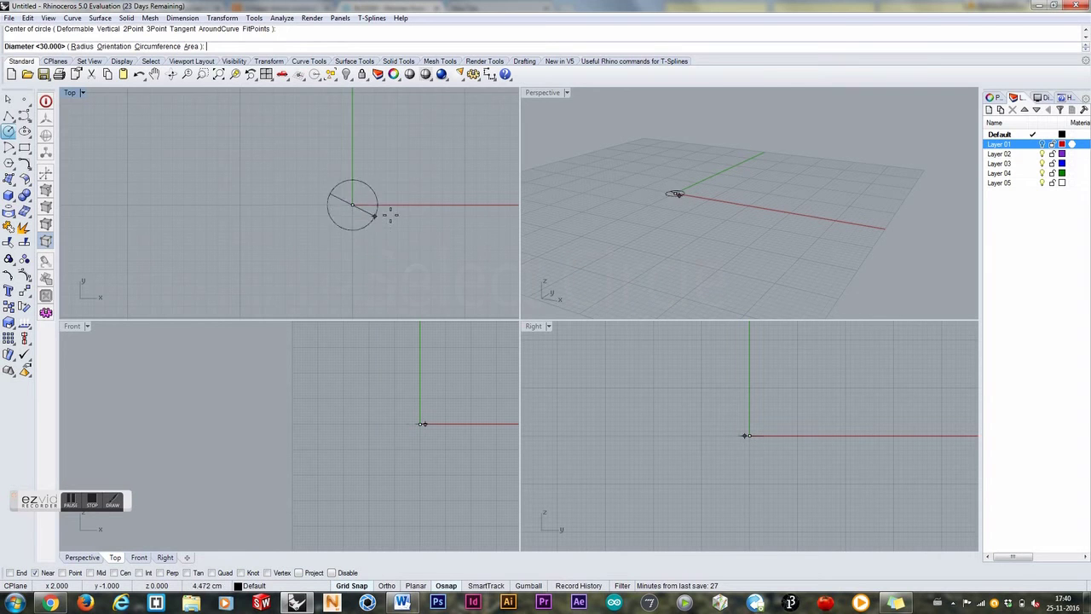
pyautogui.click(429, 205)
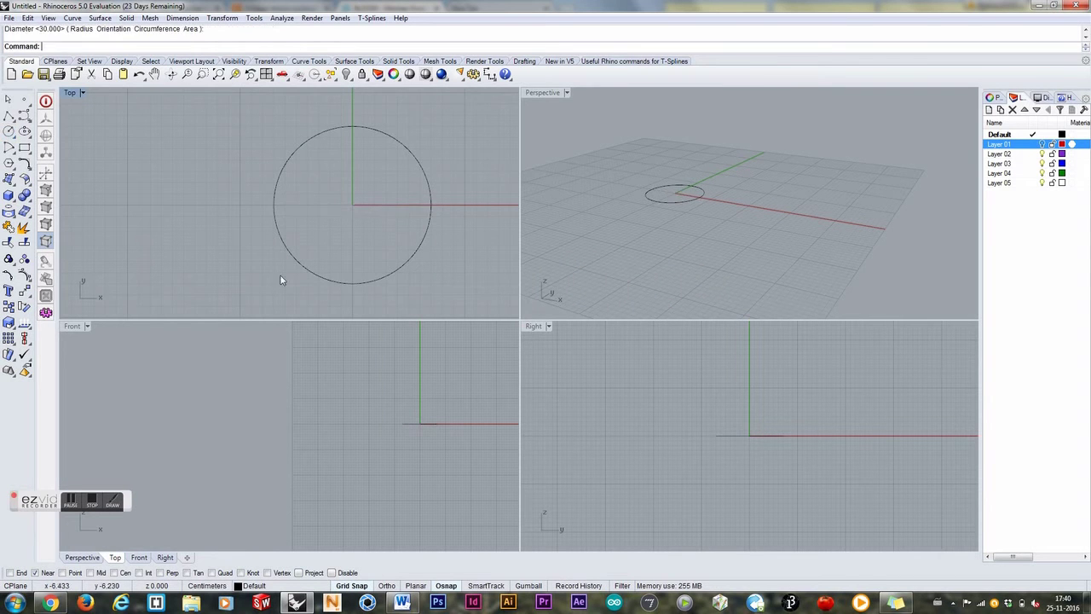
# - Extrude the circle 17 cm upward as a surface with BothSides set to No
pyautogui.moveTo(247, 281)
pyautogui.mouseDown(button='right')
pyautogui.moveTo(243, 241)
pyautogui.moveTo(261, 287)
pyautogui.mouseUp(button='right')
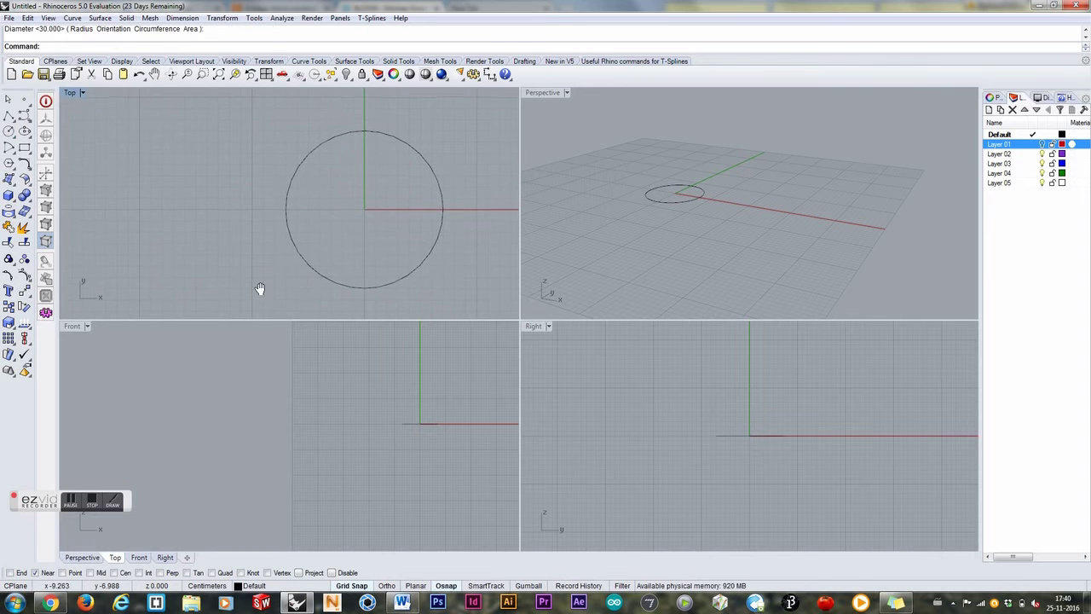
pyautogui.click(333, 283)
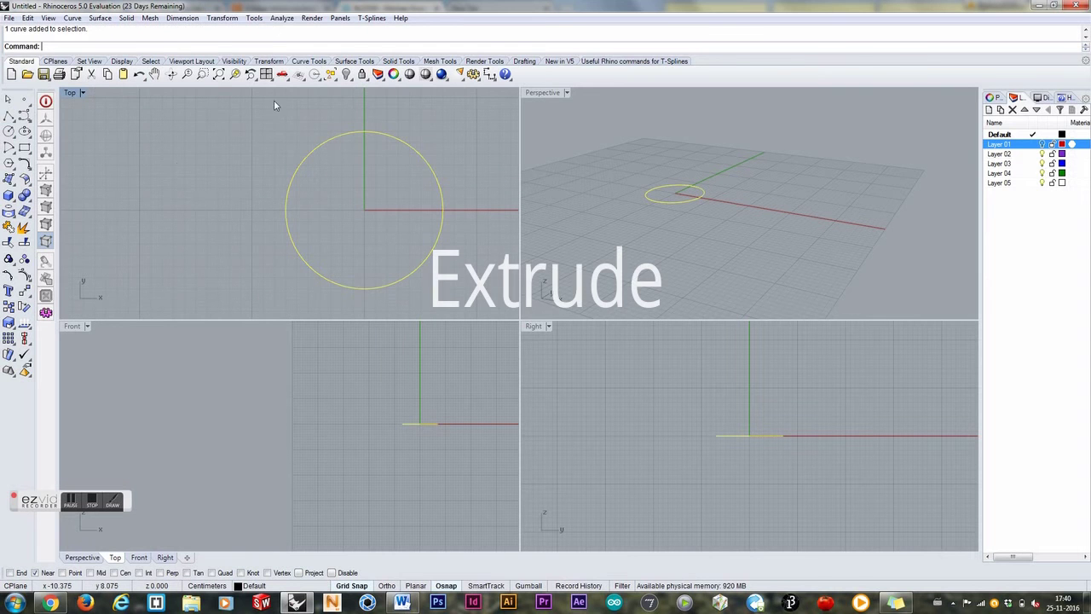
pyautogui.click(352, 61)
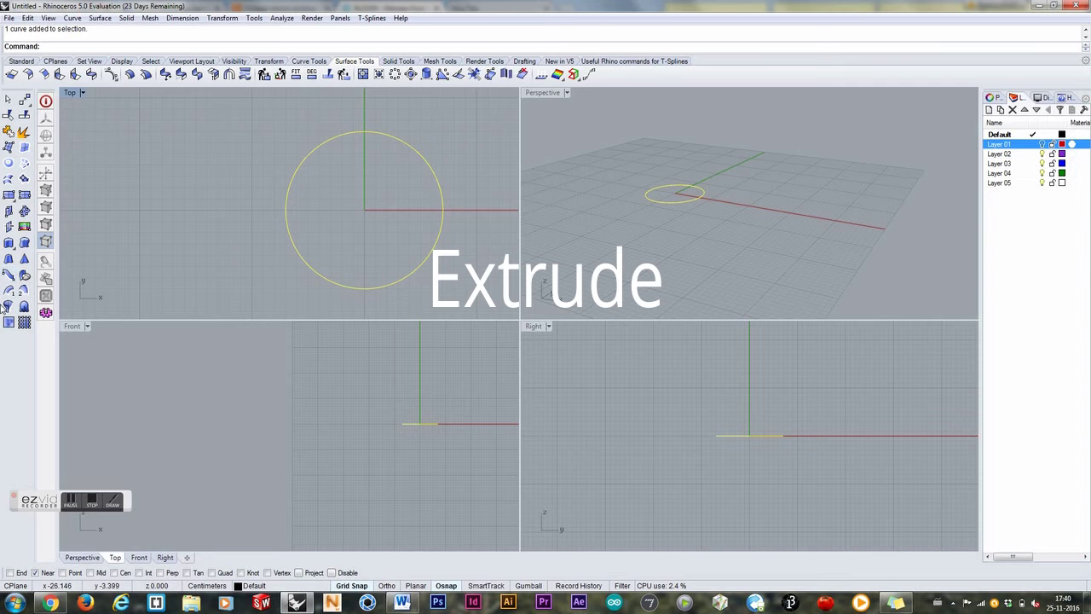
pyautogui.click(9, 245)
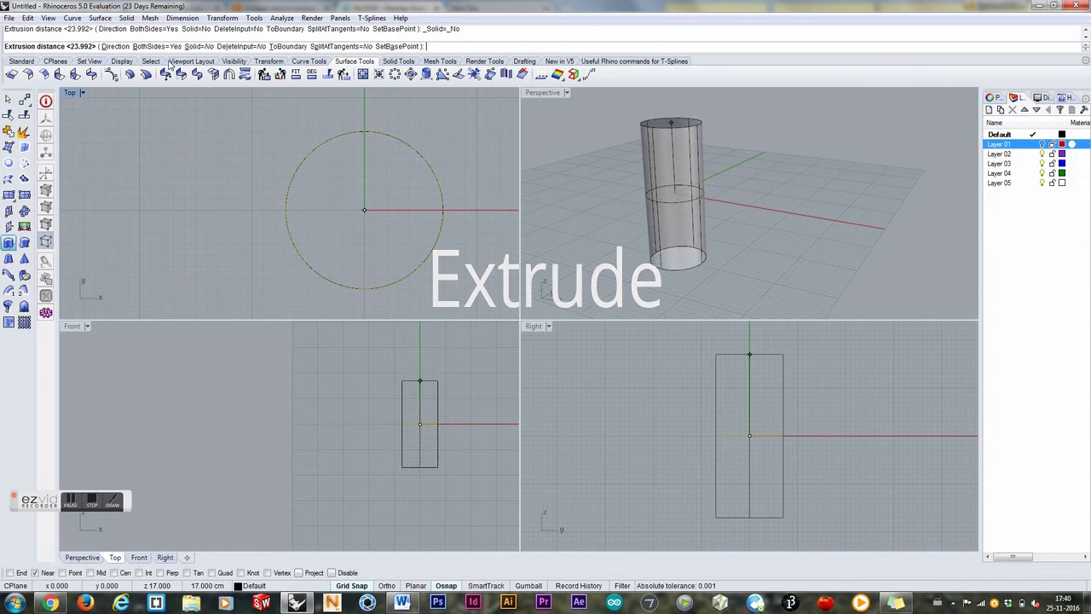
pyautogui.click(141, 46)
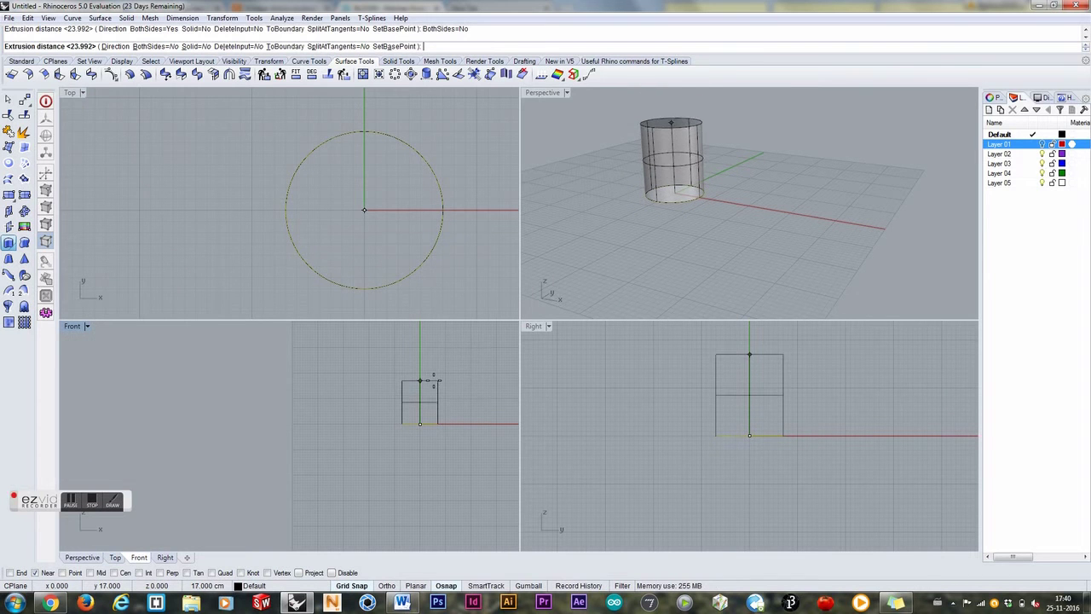
pyautogui.click(430, 382)
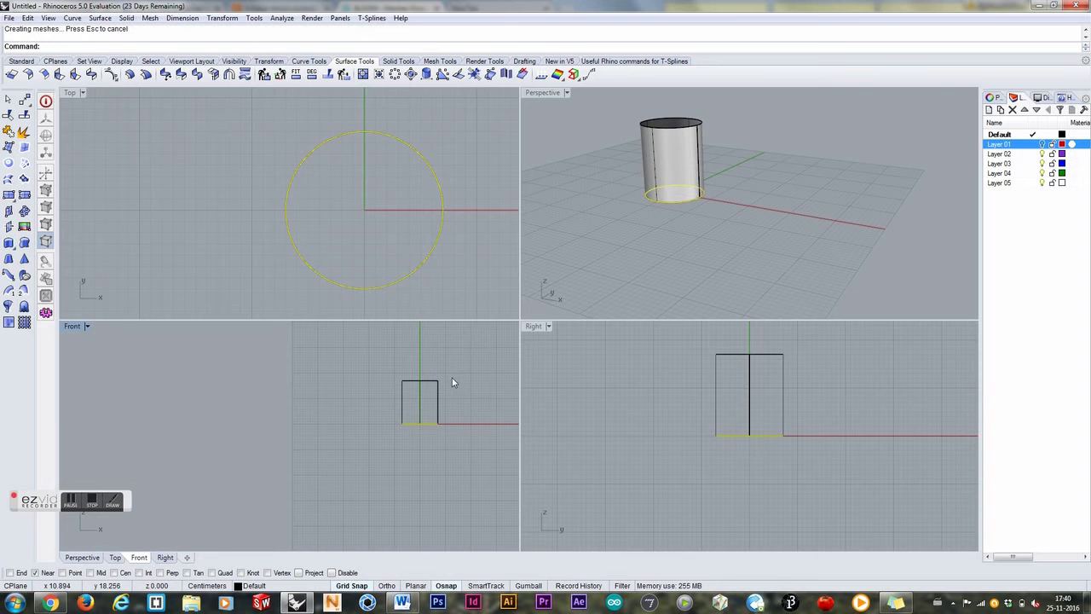
# - Cap the open ends of the extruded cylinder to close it
pyautogui.click(437, 390)
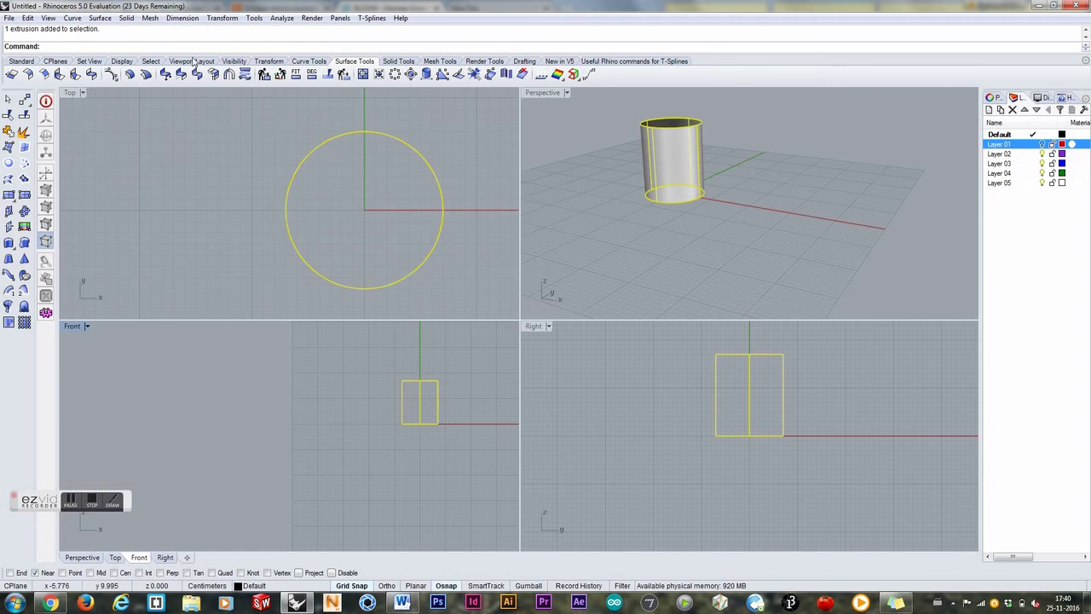
pyautogui.write('Cap')
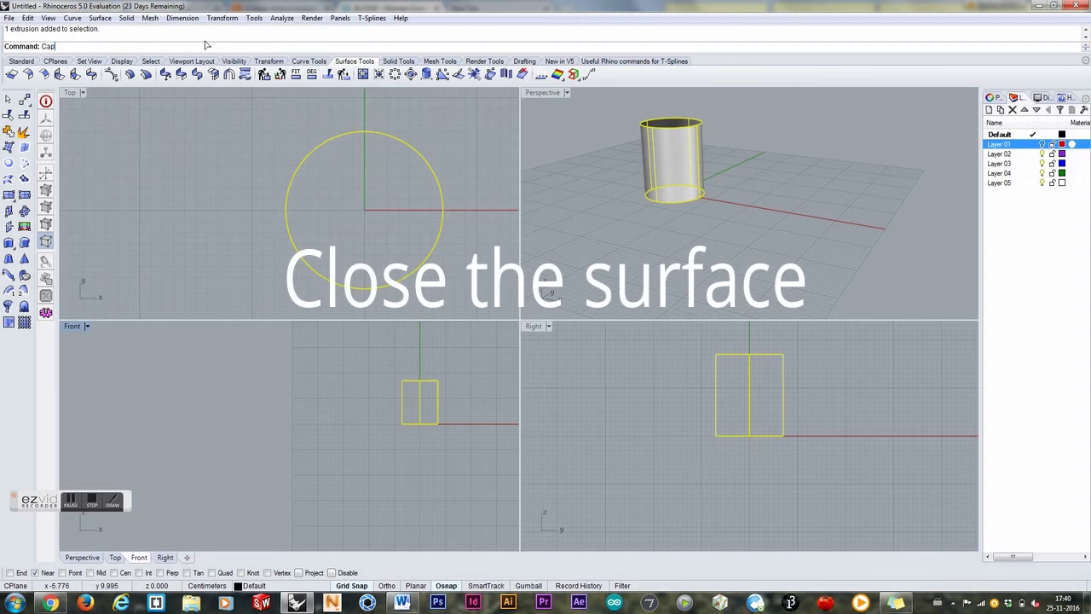
pyautogui.press('Return')
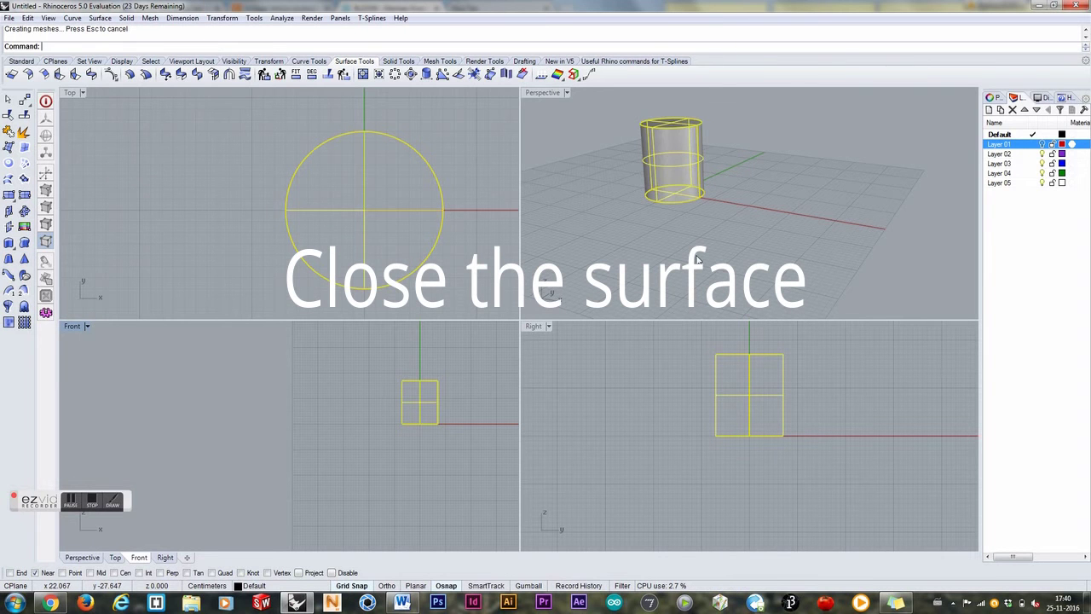
pyautogui.moveTo(696, 258); pyautogui.dragTo(706, 170, button='right')
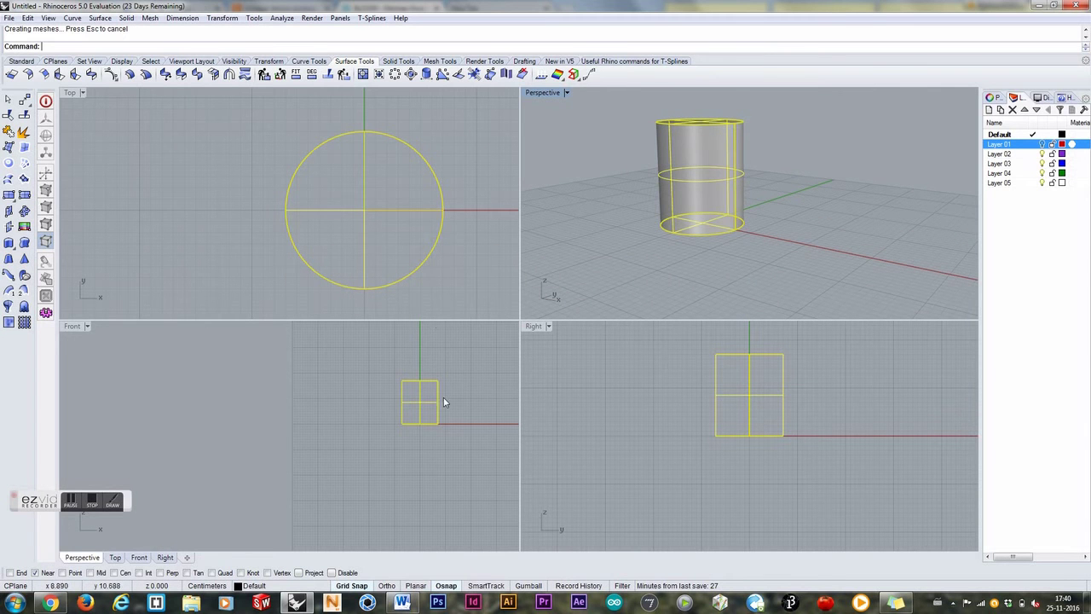
# - Start a helix in the Front view with its axis running from the cylinder's base centre straight up to its top centre, using Ortho
pyautogui.scroll(4, 445, 392)
pyautogui.moveTo(469, 378); pyautogui.dragTo(429, 405, button='right')
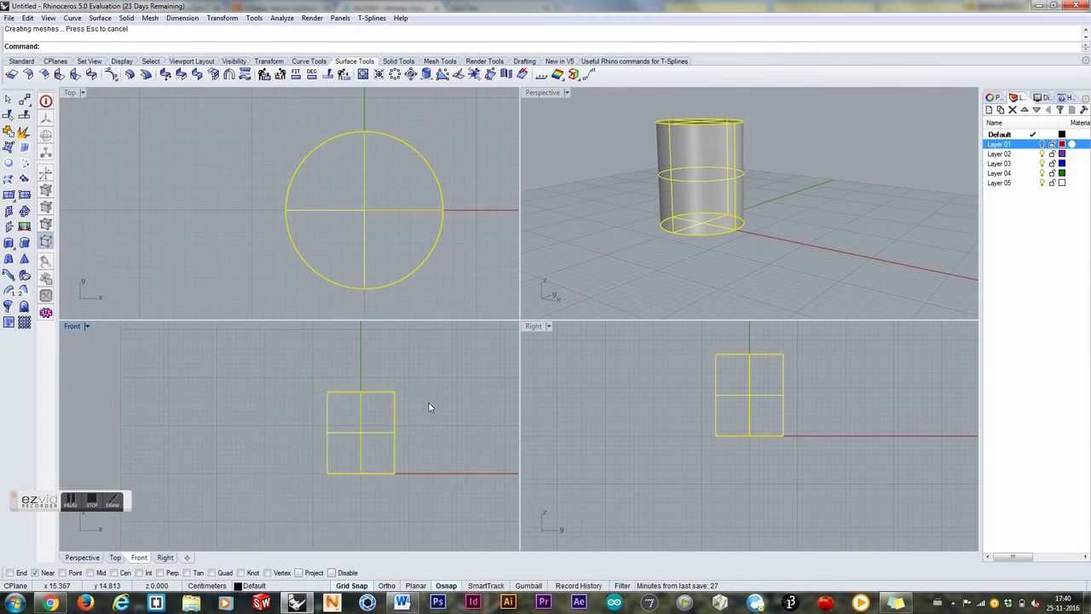
pyautogui.scroll(1, 414, 409)
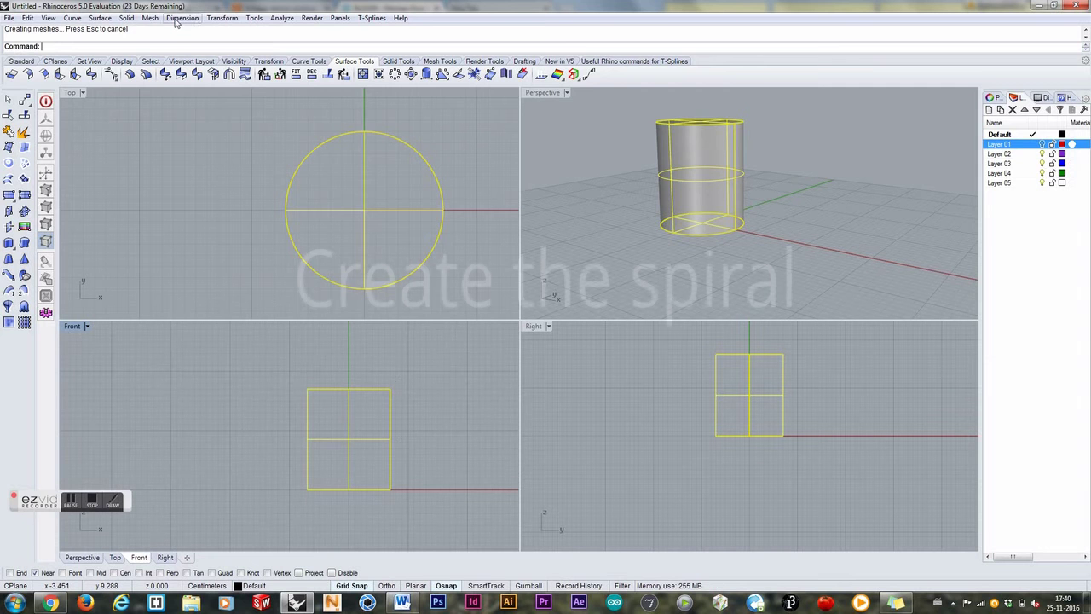
pyautogui.click(99, 17)
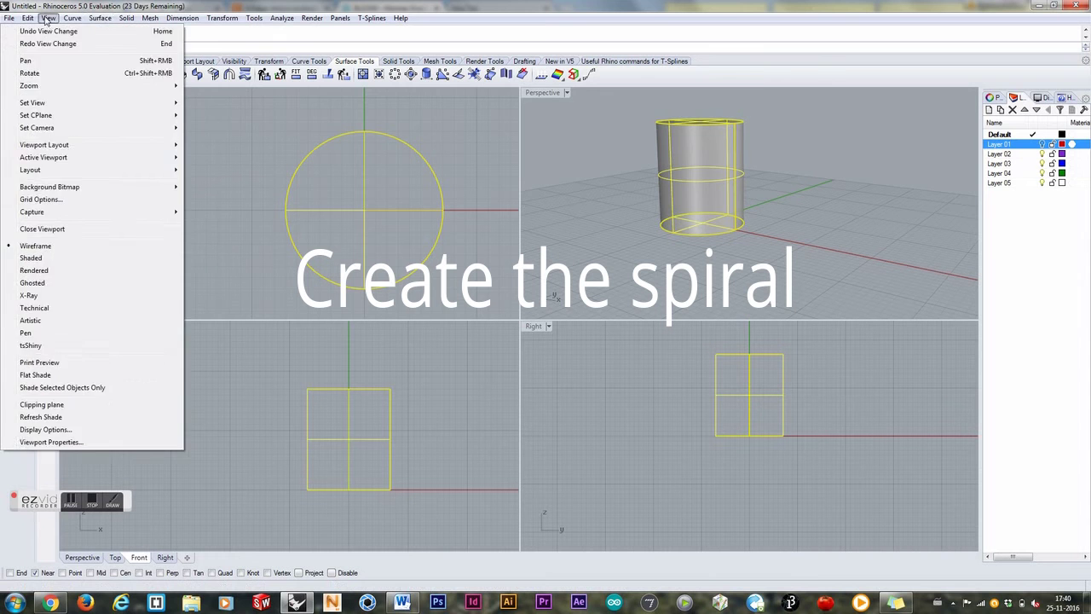
pyautogui.moveTo(70, 20)
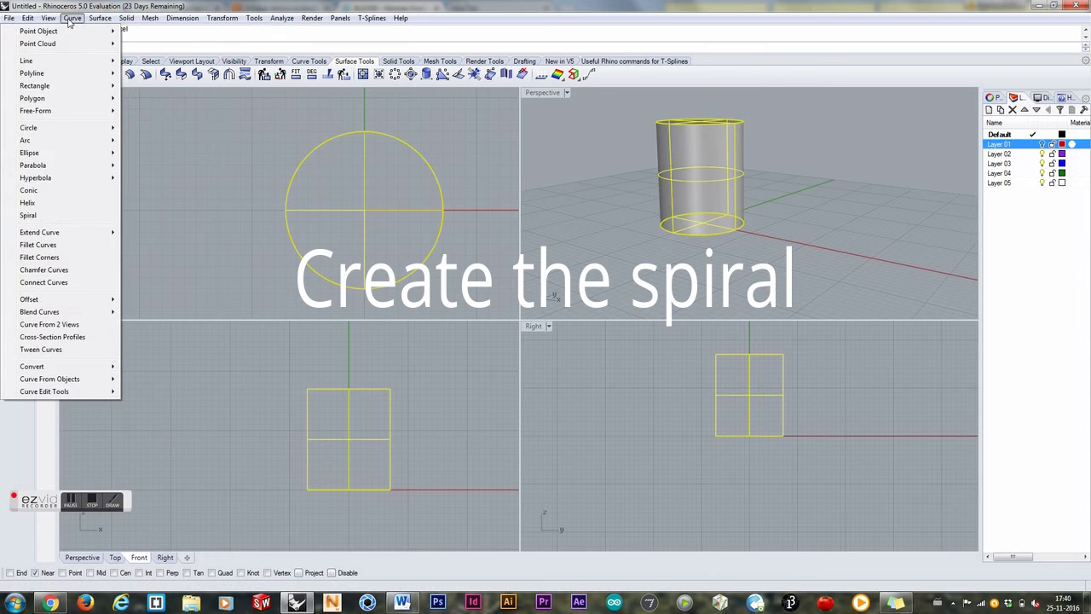
pyautogui.click(64, 202)
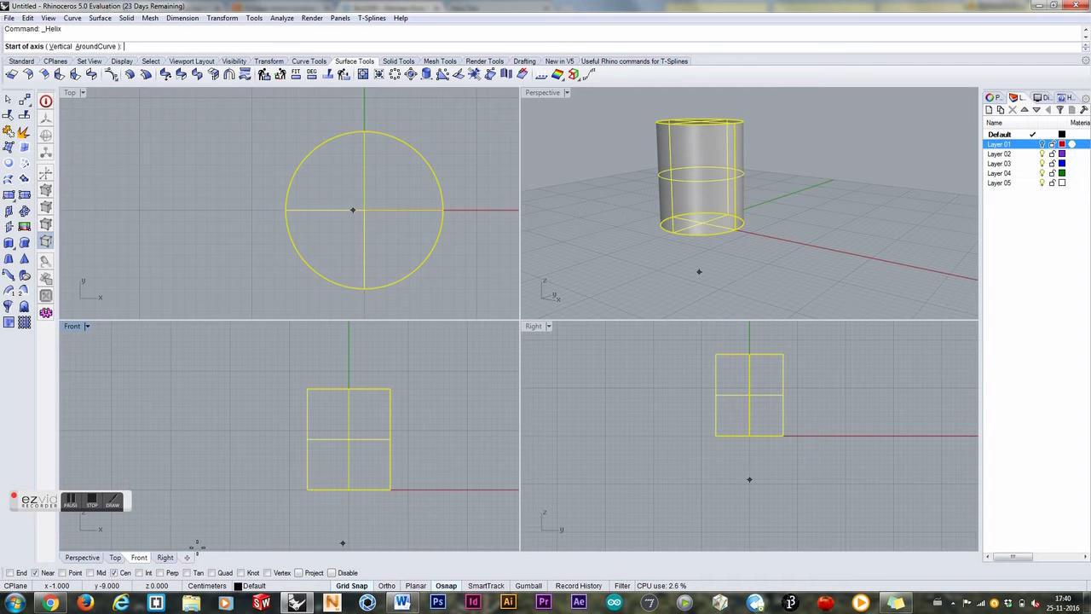
pyautogui.click(346, 489)
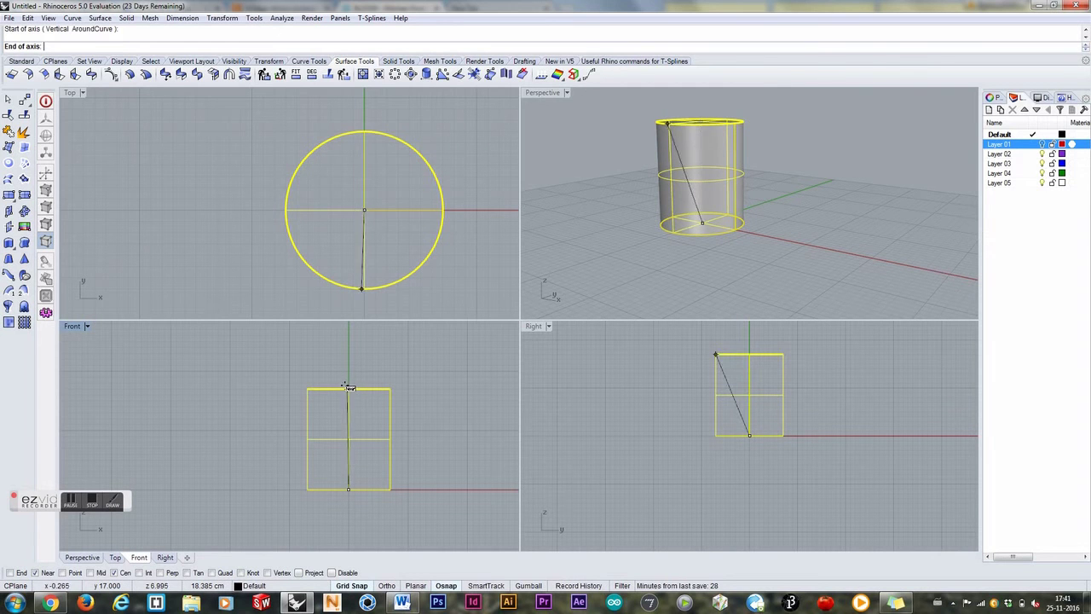
pyautogui.press('F8')
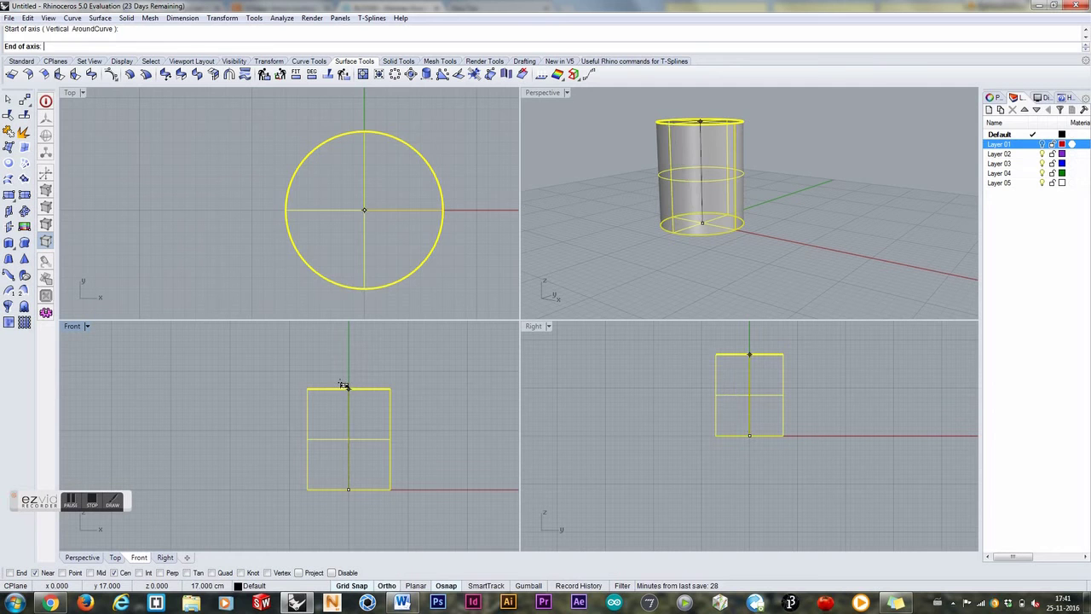
pyautogui.click(345, 385)
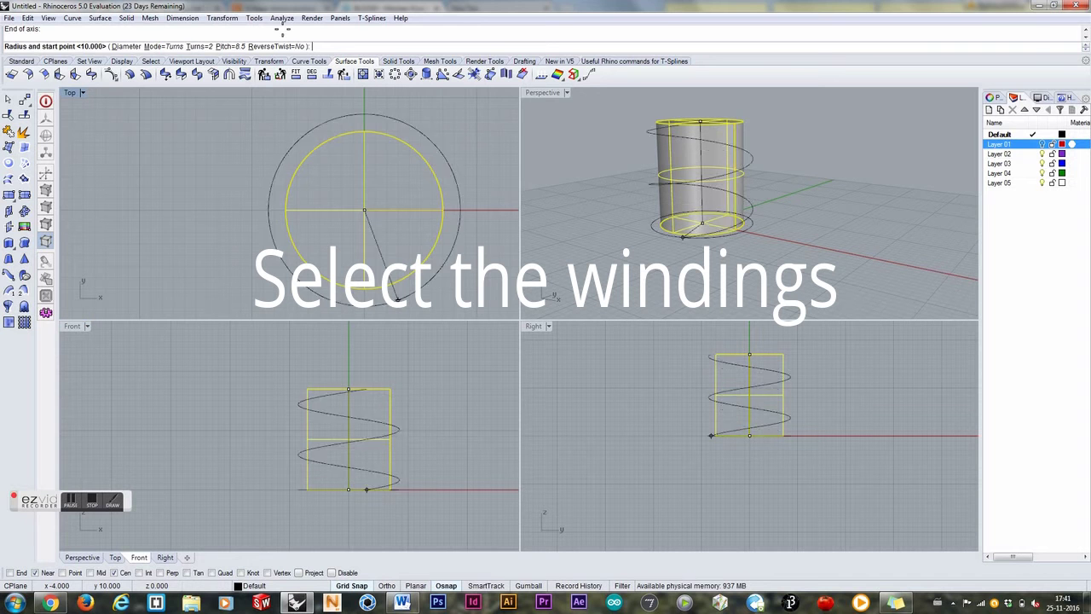
# - Give the helix 6 turns and set its radius and start point on the cylinder wall, 7 cm from the axis
pyautogui.click(198, 47)
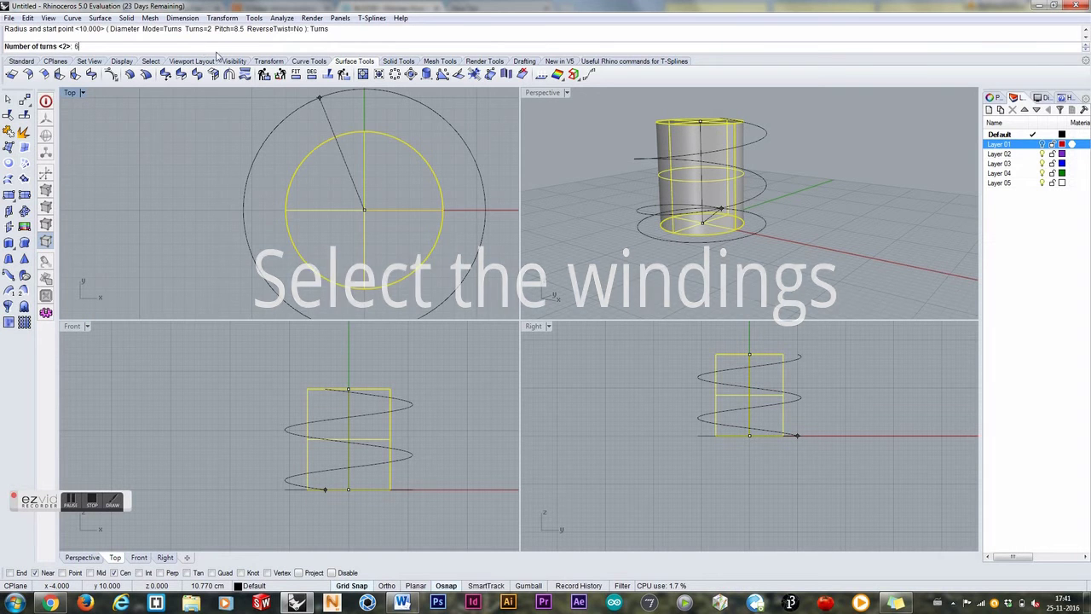
pyautogui.write('6')
pyautogui.press('Return')
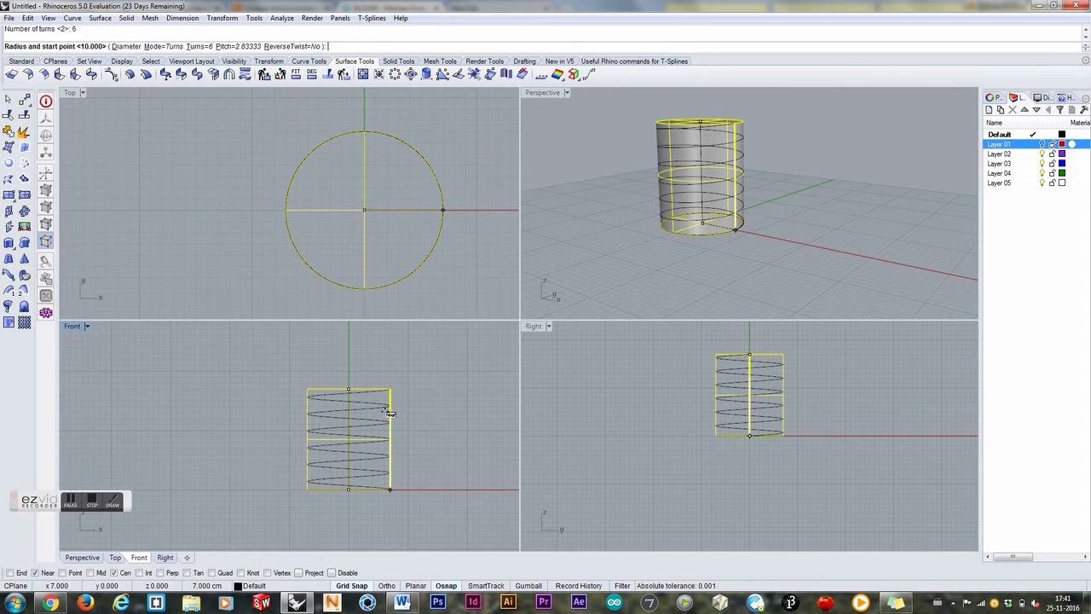
pyautogui.click(390, 412)
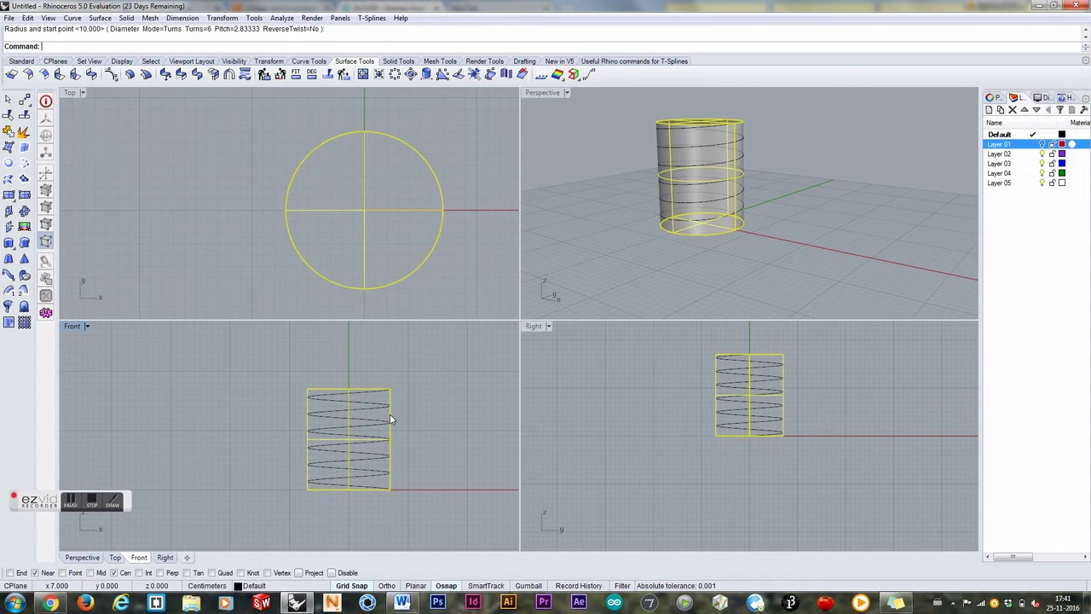
# - Extend the helix's upper end with a natural extension inward to about x 0, y 6 cm in the Top view
pyautogui.scroll(2, 402, 407)
pyautogui.click(414, 373)
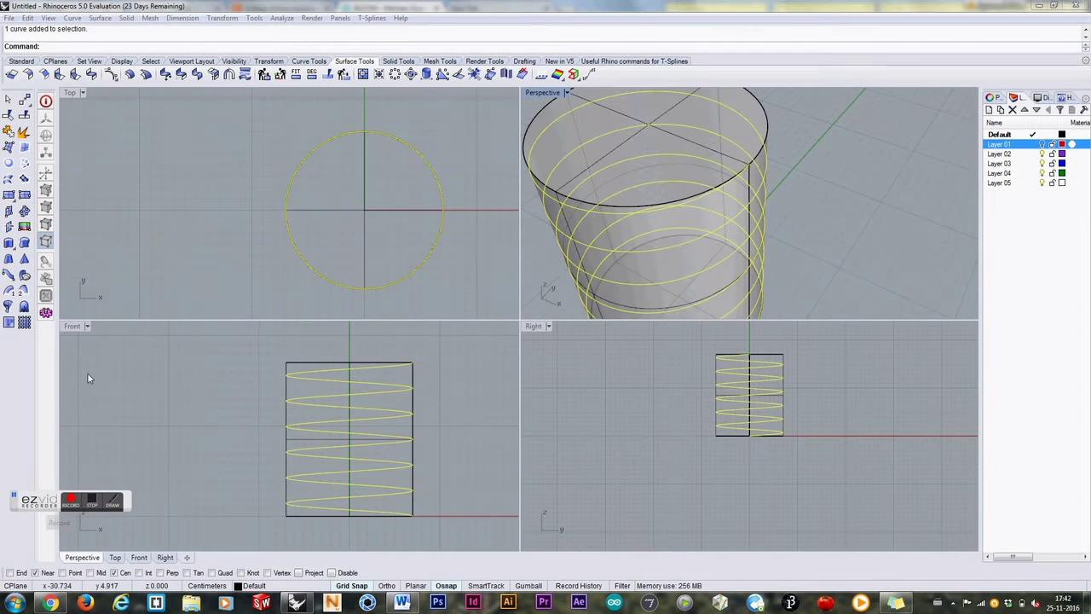
pyautogui.click(71, 18)
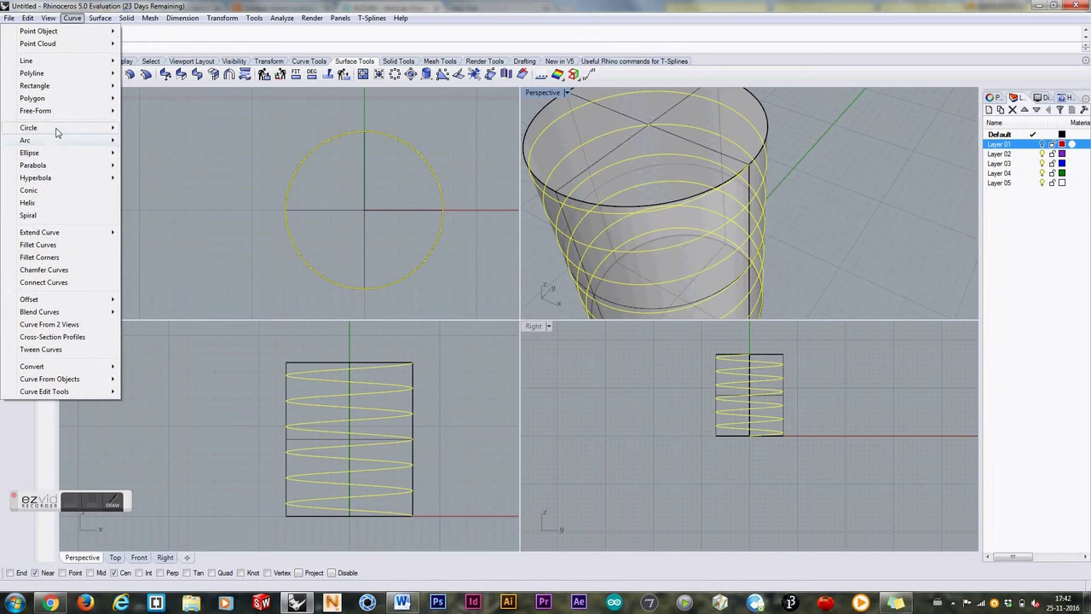
pyautogui.moveTo(73, 233)
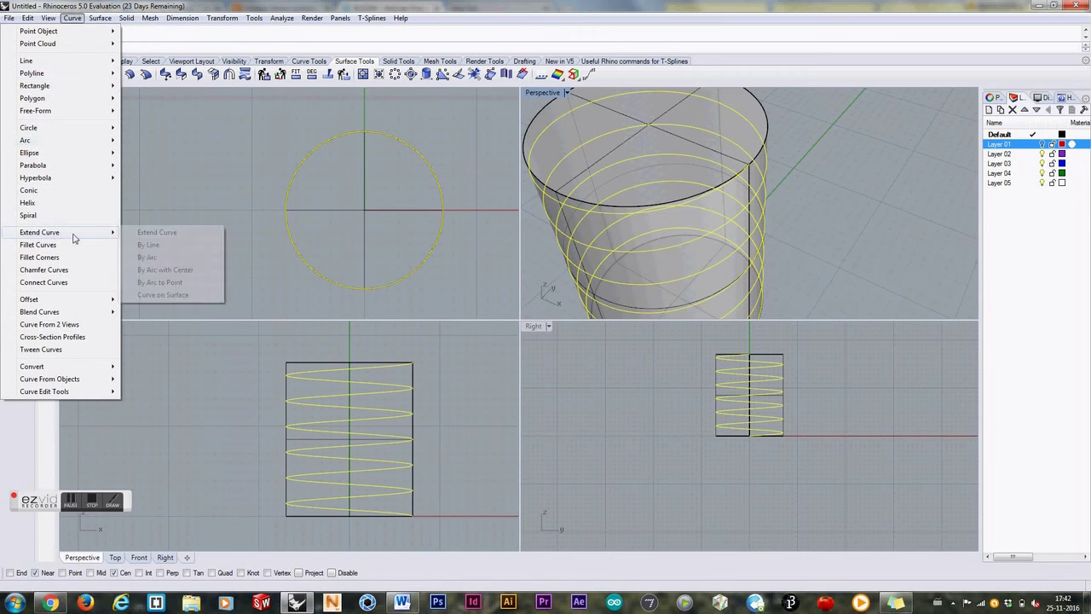
pyautogui.click(159, 234)
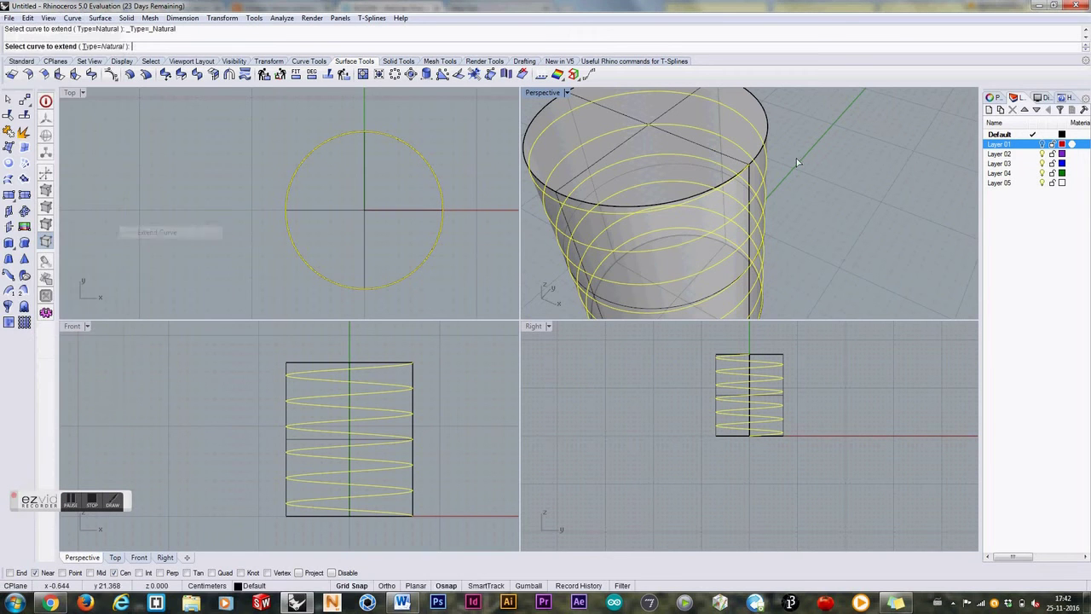
pyautogui.click(727, 189)
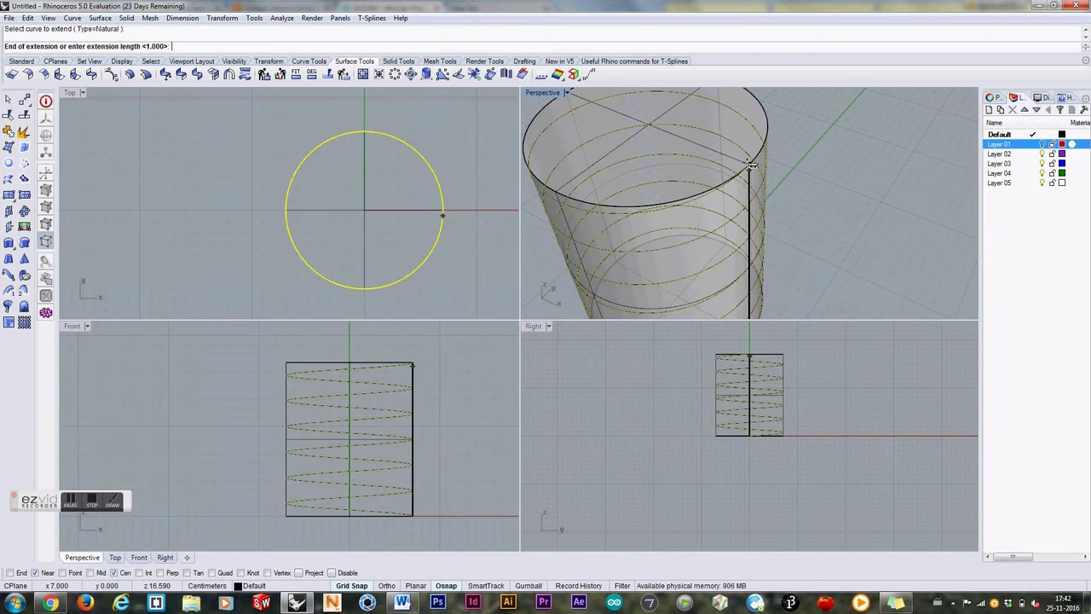
pyautogui.scroll(-5, 750, 162)
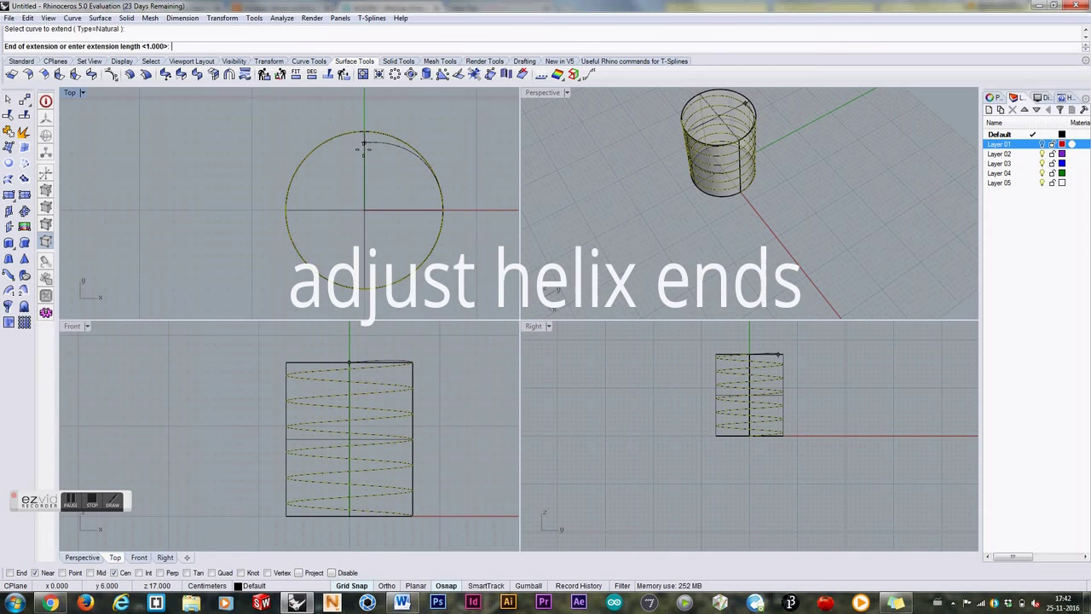
pyautogui.click(364, 154)
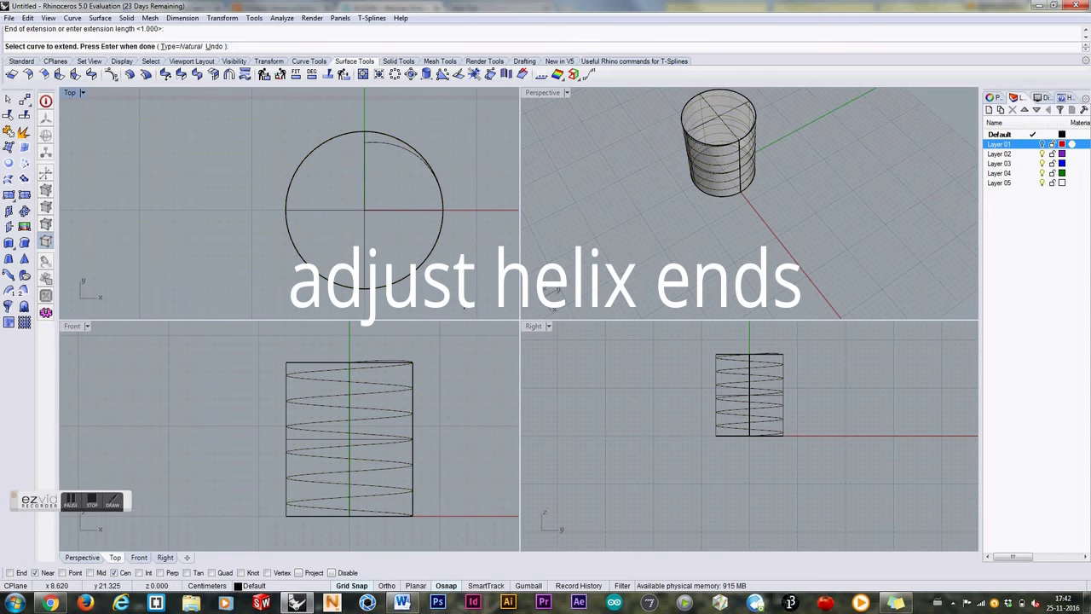
# - Extend the helix's lower end inward to the Y axis in the same way and finish the Extend command
pyautogui.scroll(5, 733, 170)
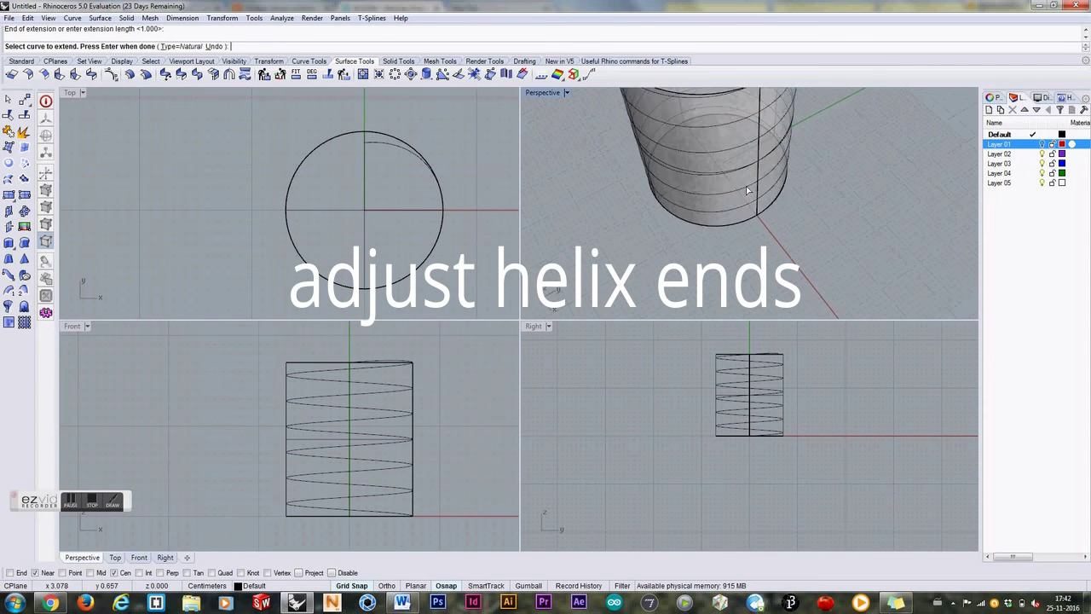
pyautogui.moveTo(745, 185); pyautogui.dragTo(732, 213, button='right')
pyautogui.click(769, 242)
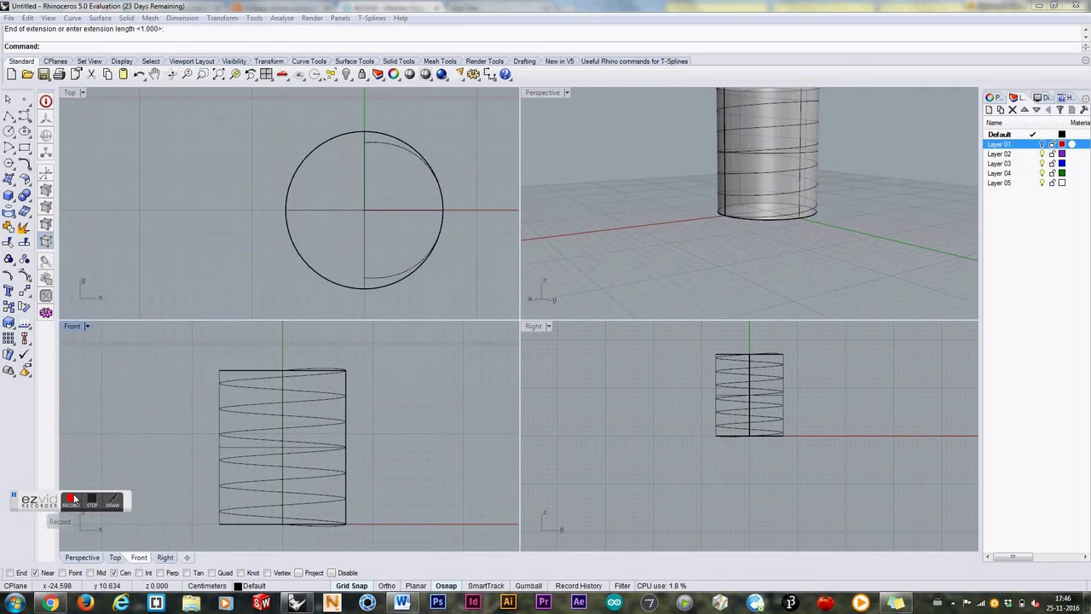
# - In the Front view, turn on the helix's control points and move its upper end up to y 18 cm and its lower end down about 1 cm
pyautogui.doubleClick(71, 326)
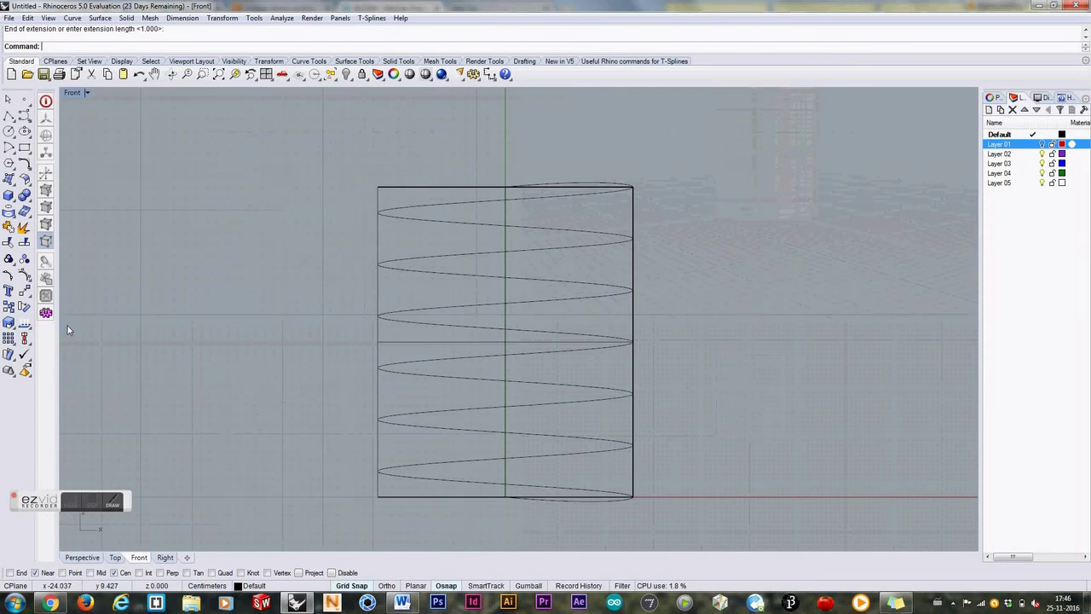
pyautogui.click(542, 187)
pyautogui.press('F10')
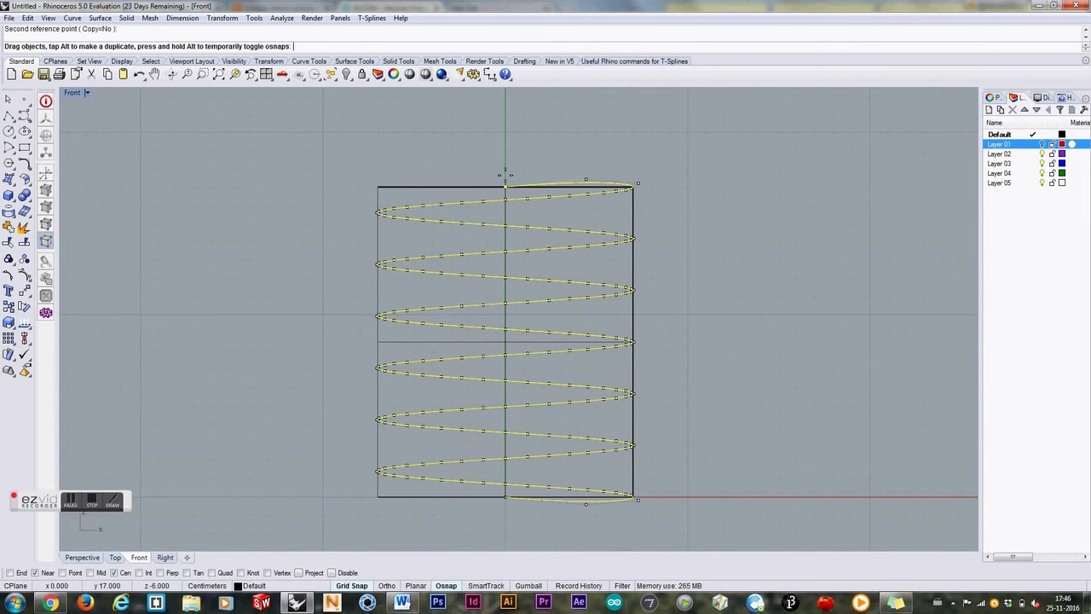
pyautogui.click(505, 501)
pyautogui.click(537, 527)
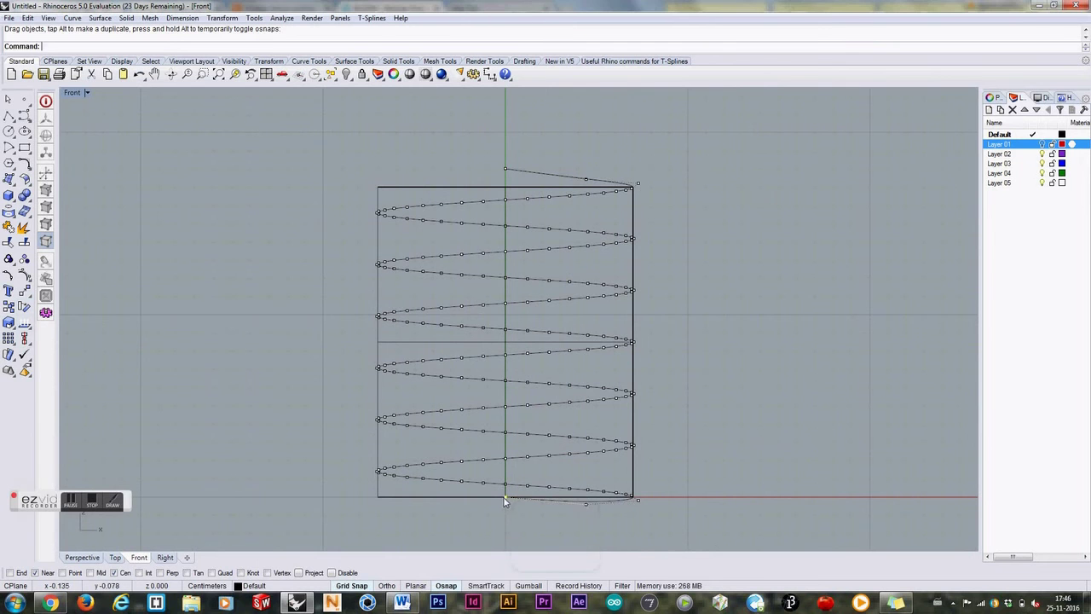
pyautogui.moveTo(507, 507); pyautogui.dragTo(507, 518)
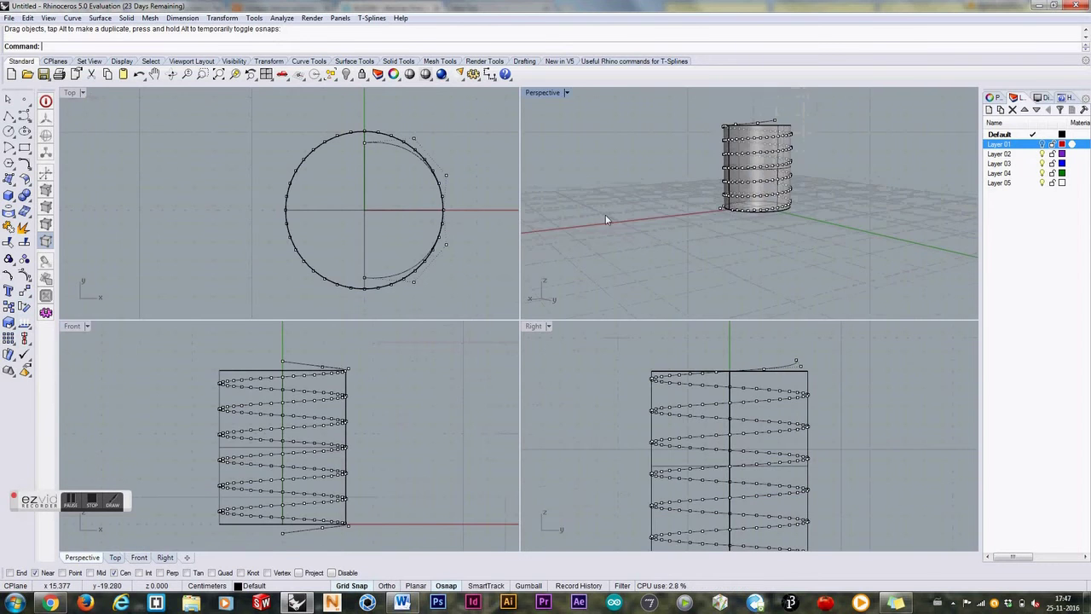
# - Draw a degree-3 D-shaped curve beside the cylinder in the Front view through control points (-13, 20), (-11, 20), (-11, 18) and (-13, 18)
pyautogui.click(41, 121)
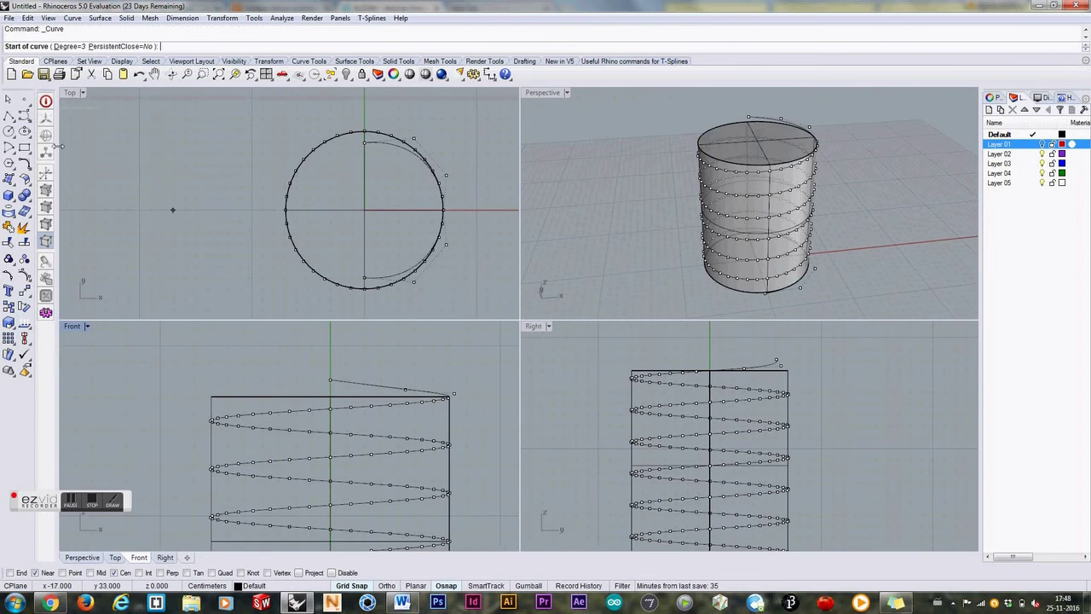
pyautogui.click(109, 345)
pyautogui.click(143, 345)
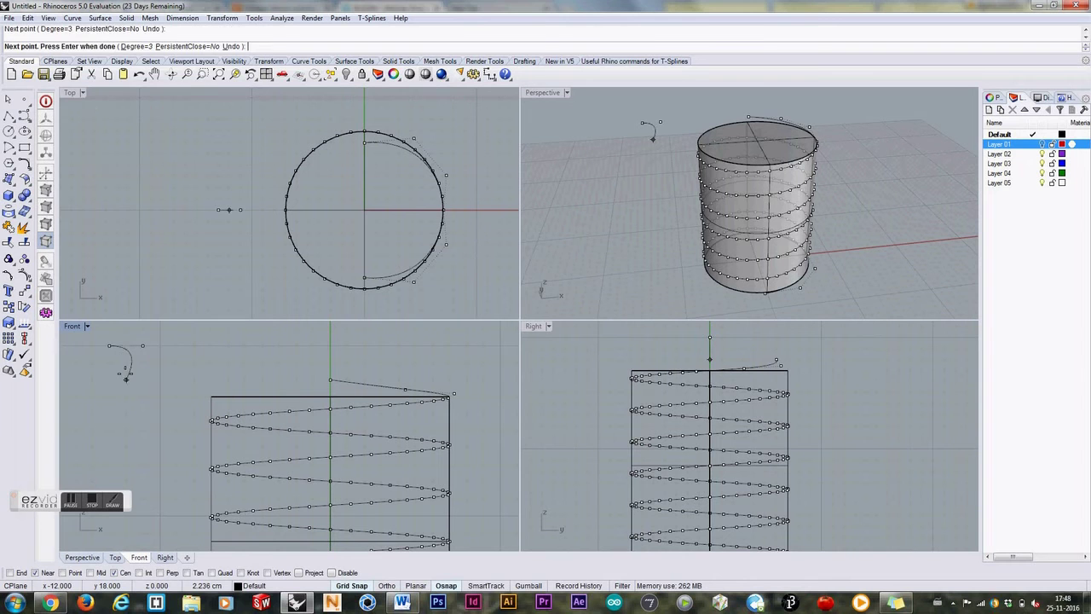
pyautogui.click(142, 379)
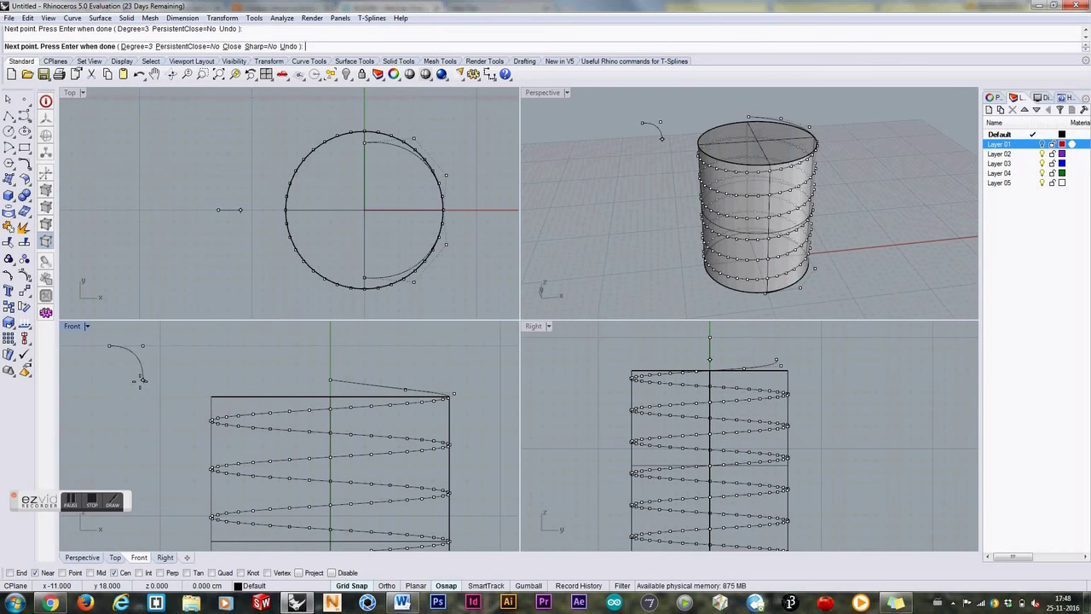
pyautogui.click(106, 380)
pyautogui.press('Return')
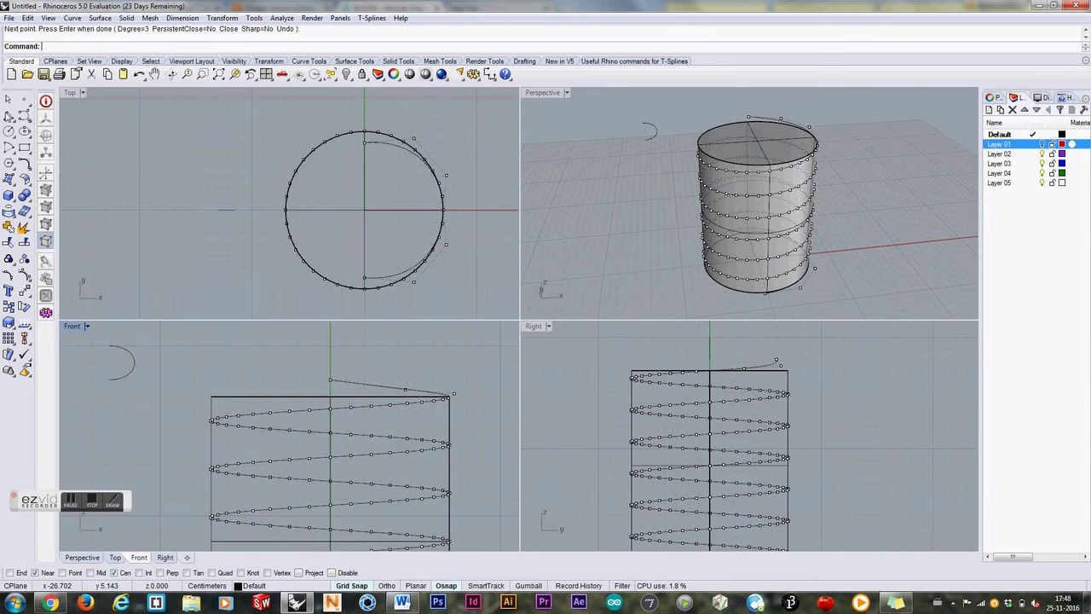
# - Close the curve's open side with a straight polyline snapped to its ends, and join both into one D-shaped profile
pyautogui.click(8, 115)
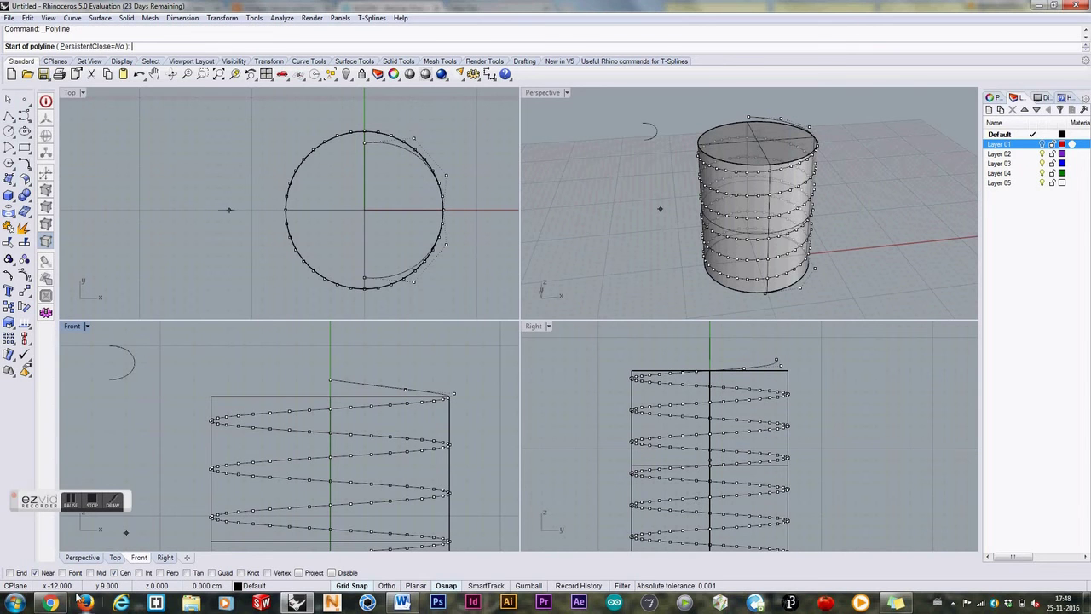
pyautogui.click(9, 572)
pyautogui.click(109, 346)
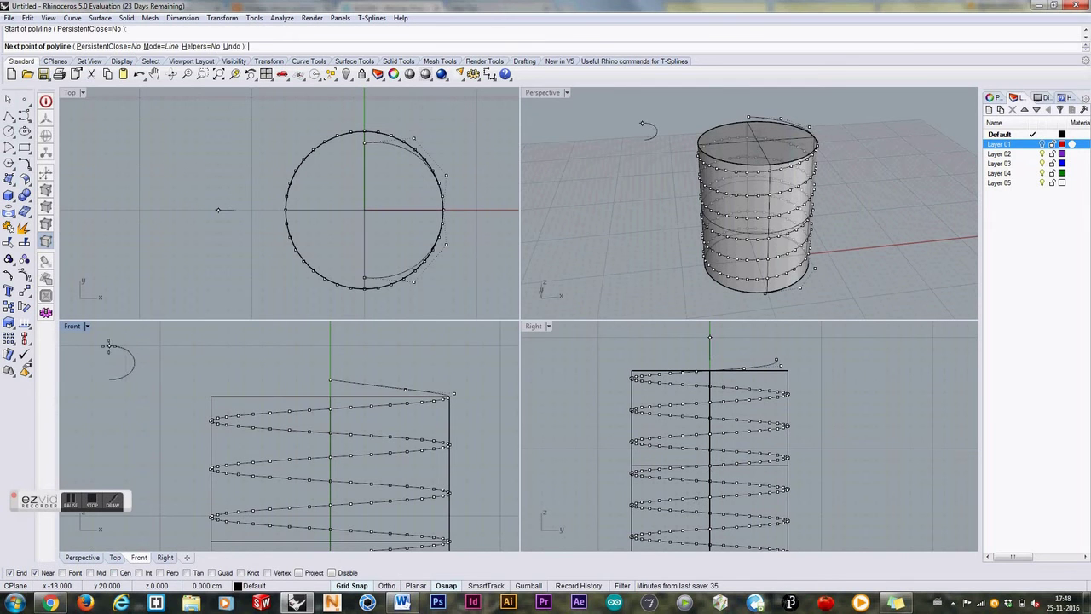
pyautogui.click(109, 379)
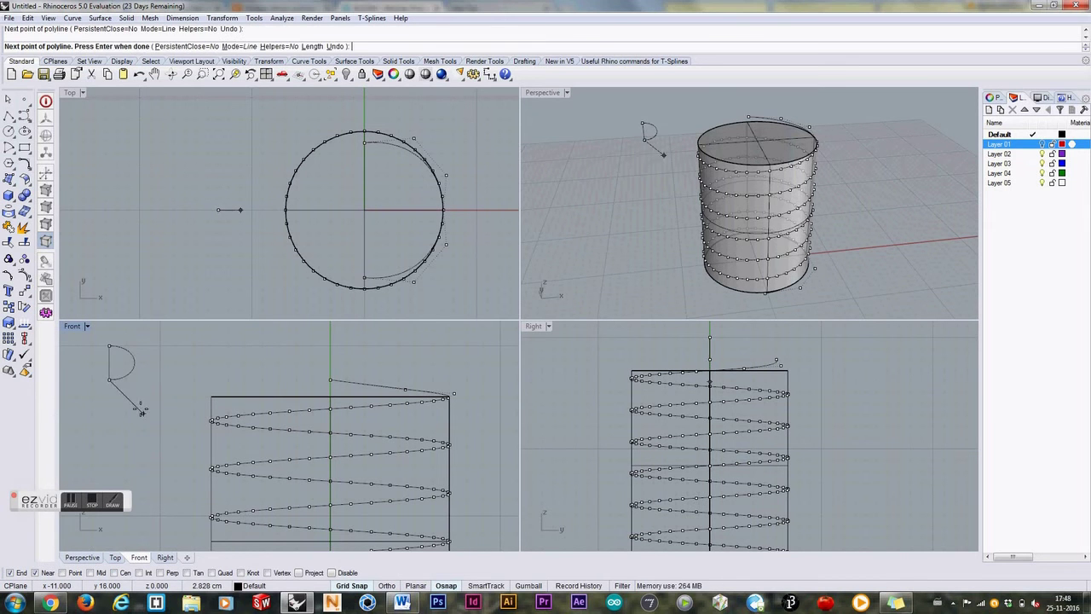
pyautogui.press('Return')
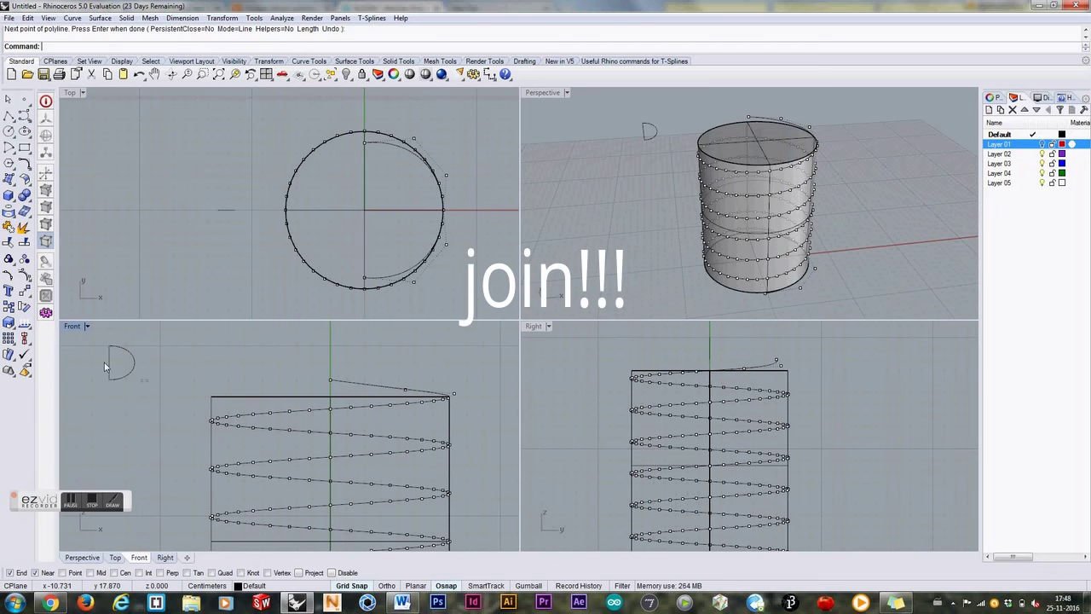
pyautogui.moveTo(148, 380); pyautogui.dragTo(88, 341)
pyautogui.click(8, 229)
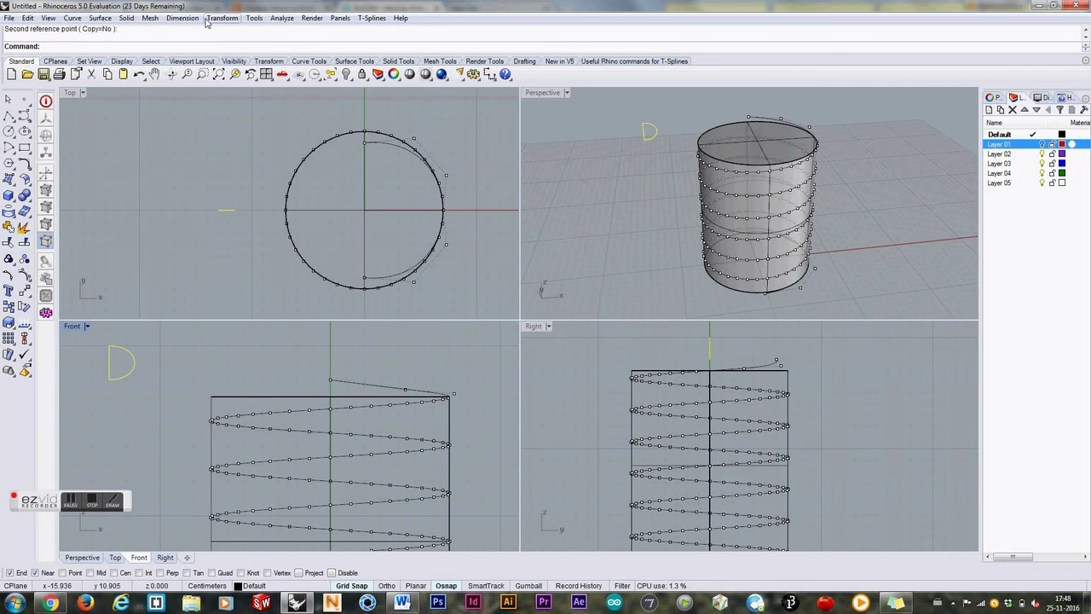
# - Scale the D-shaped profile in 2D about the middle of its straight side down to about 1 cm wide
pyautogui.click(222, 18)
pyautogui.moveTo(188, 88)
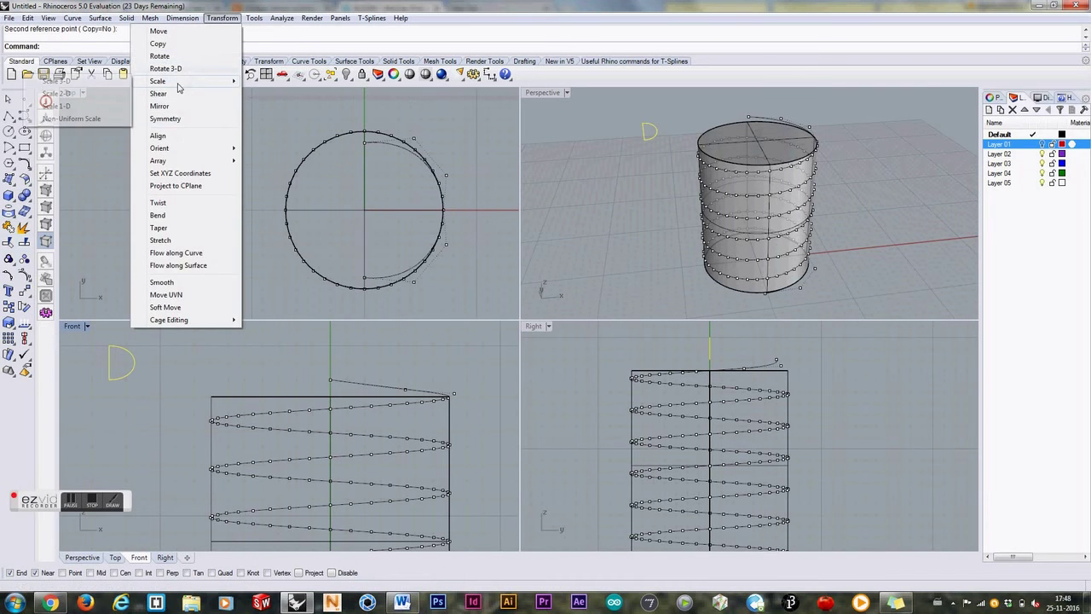
pyautogui.click(76, 93)
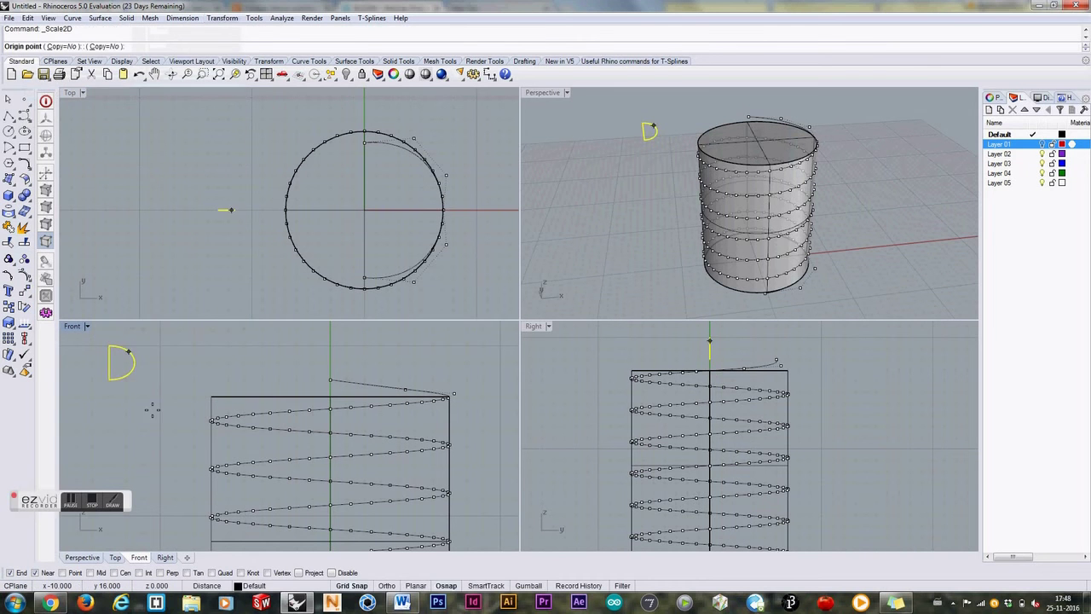
pyautogui.click(110, 361)
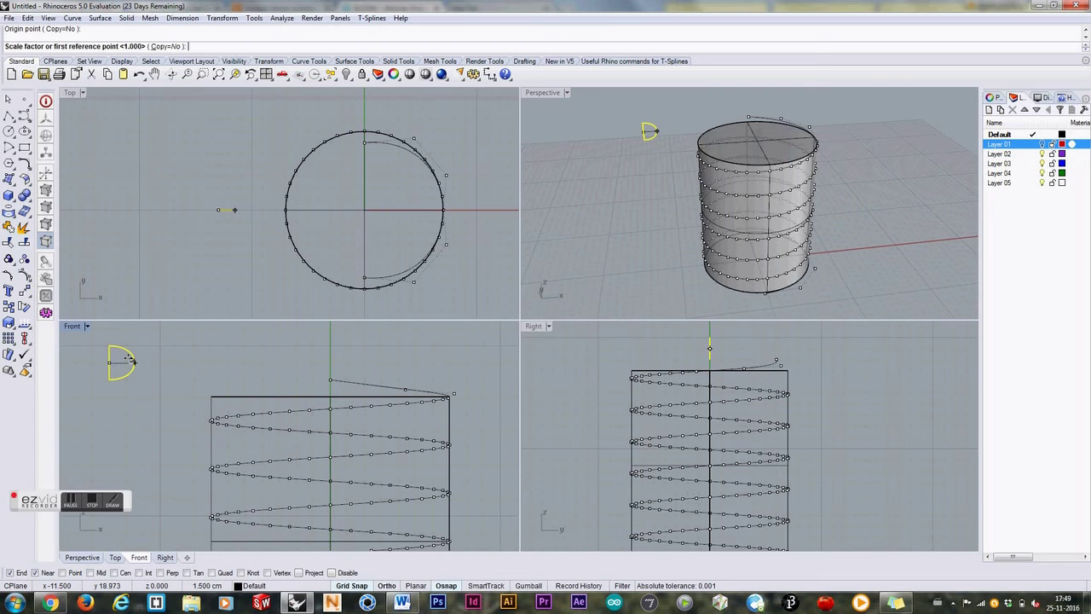
pyautogui.click(133, 362)
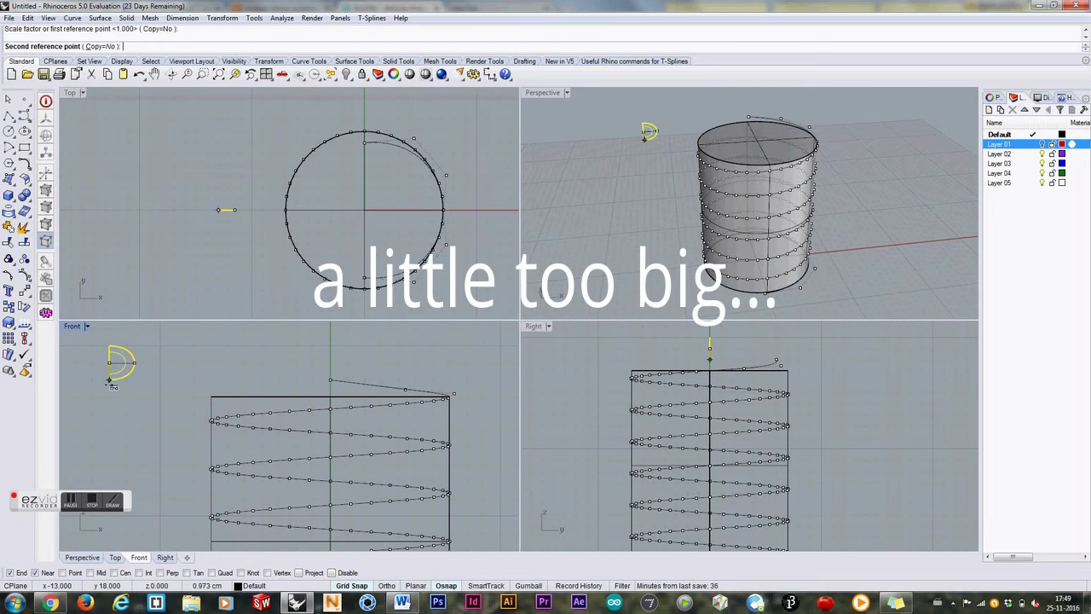
pyautogui.click(116, 375)
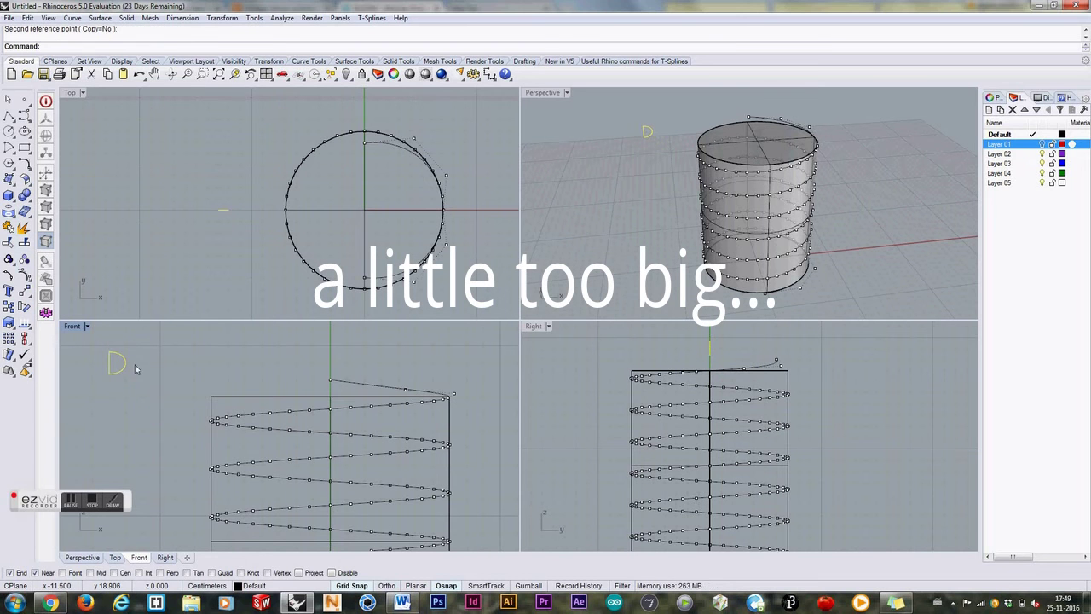
# - Orient the D-shaped profile perpendicular to the helix at its upper end, using the middle of its straight side as base point
pyautogui.click(125, 372)
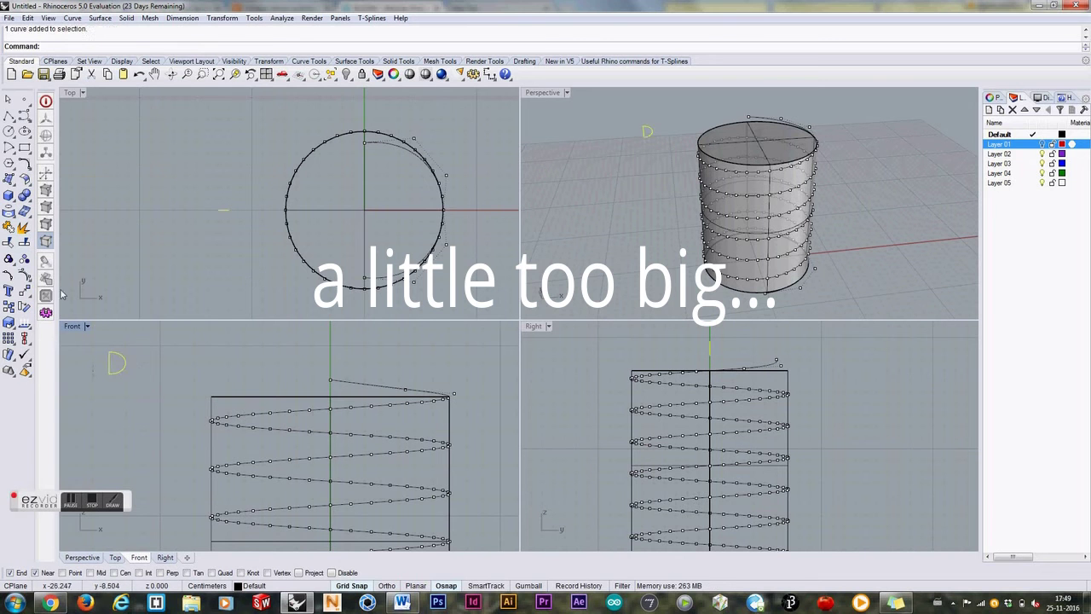
pyautogui.click(224, 18)
pyautogui.moveTo(197, 147)
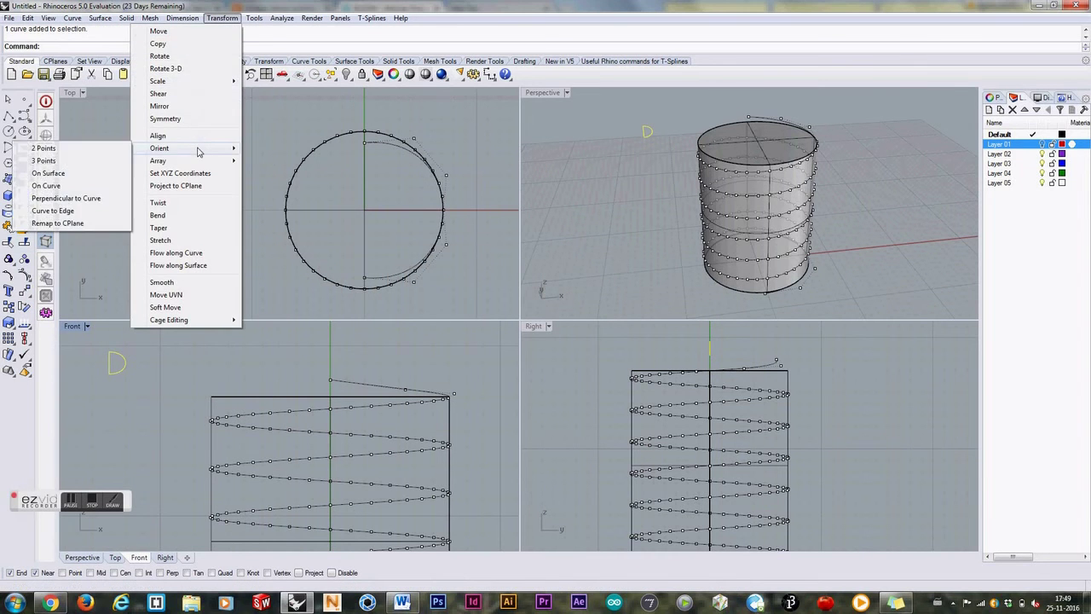
pyautogui.click(68, 200)
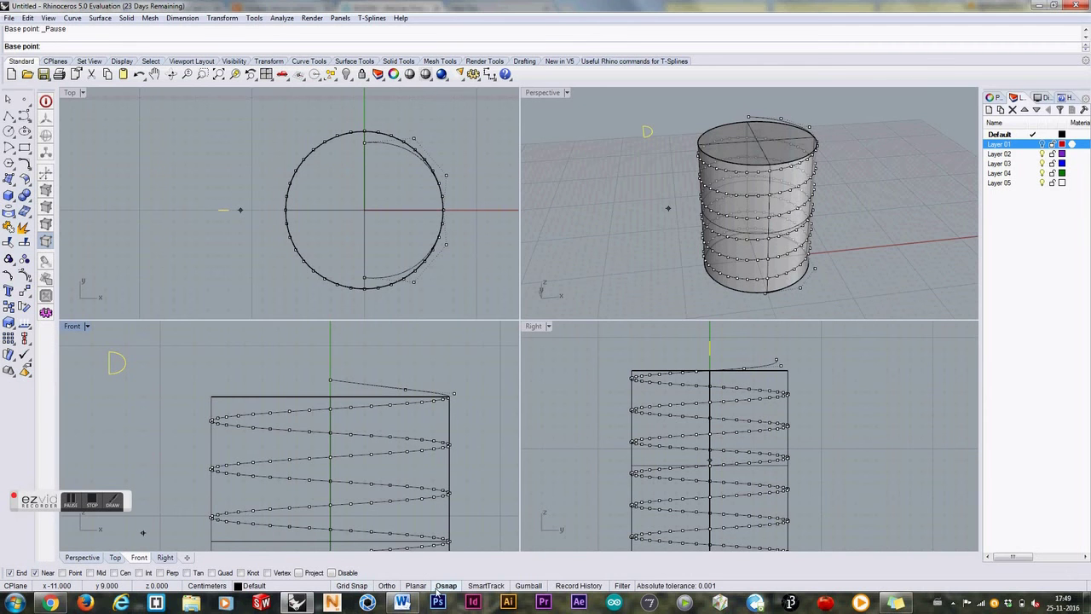
pyautogui.click(109, 361)
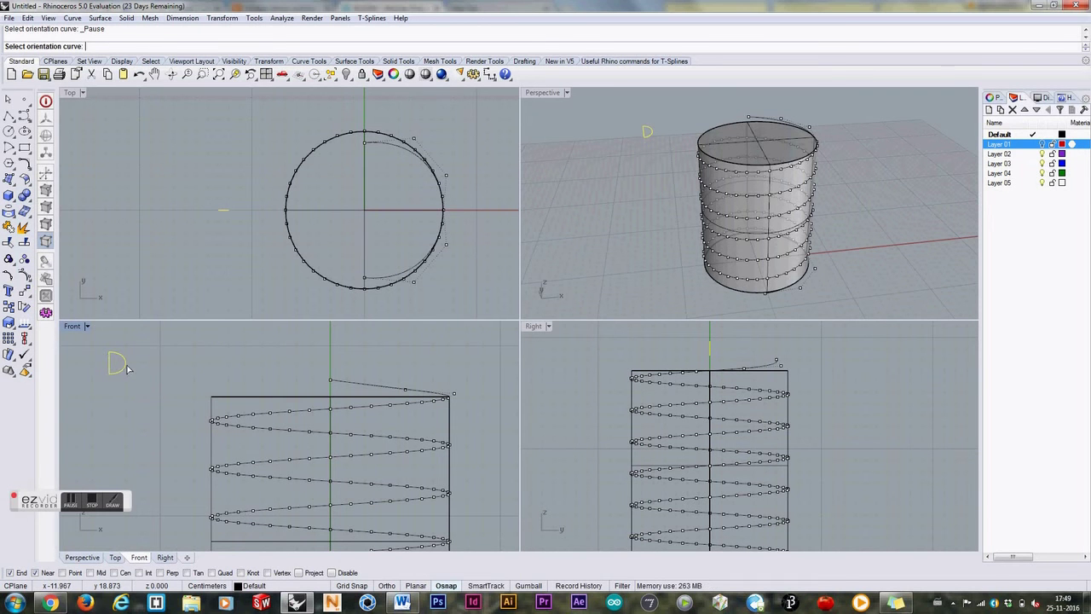
pyautogui.click(333, 384)
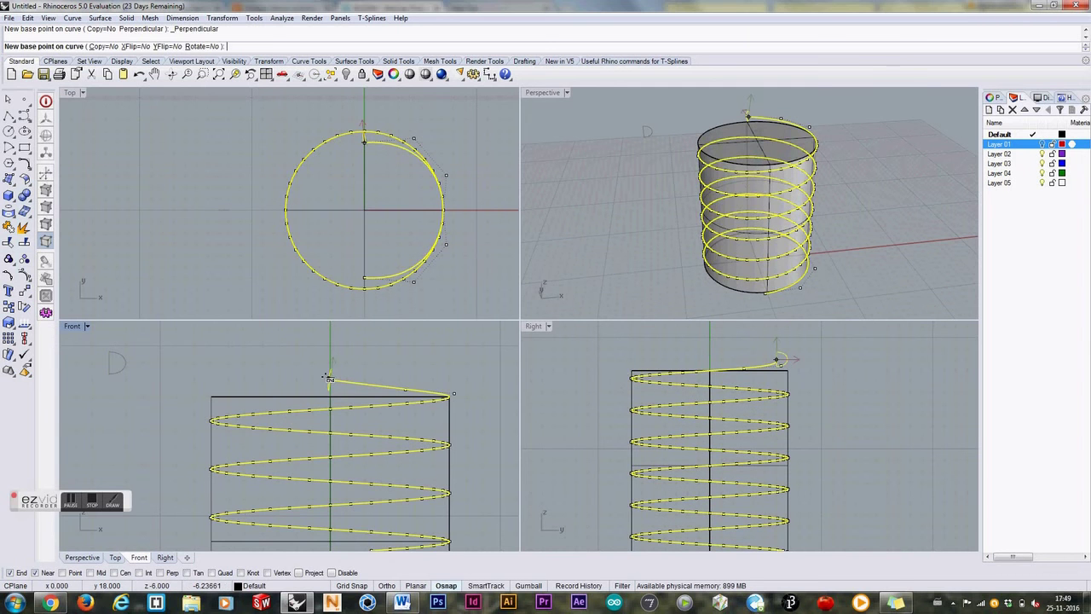
pyautogui.click(330, 380)
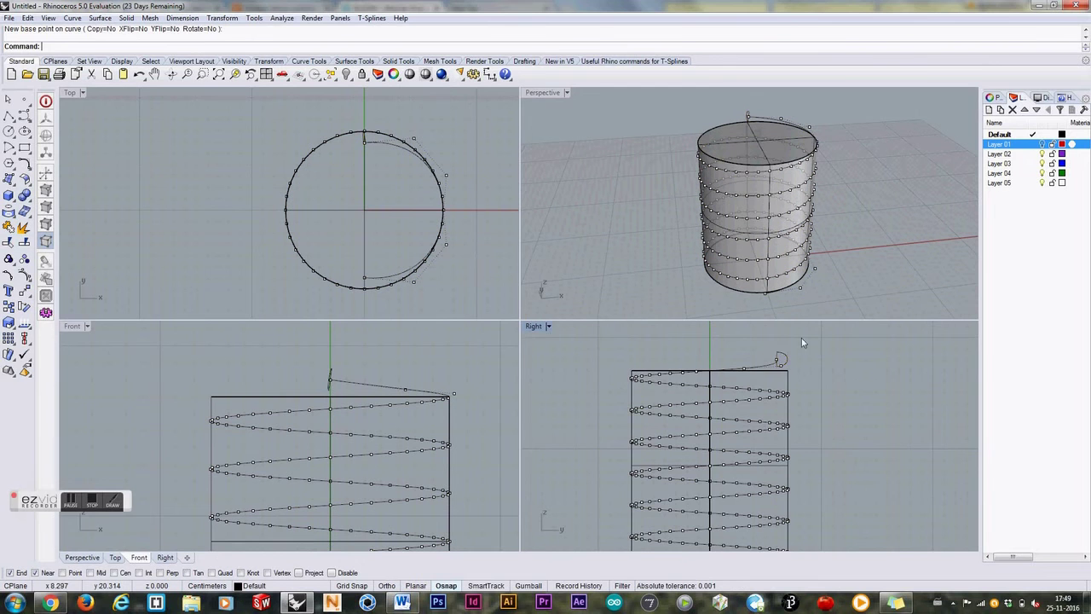
pyautogui.scroll(4, 800, 345)
pyautogui.scroll(-3, 778, 373)
pyautogui.scroll(-3, 311, 529)
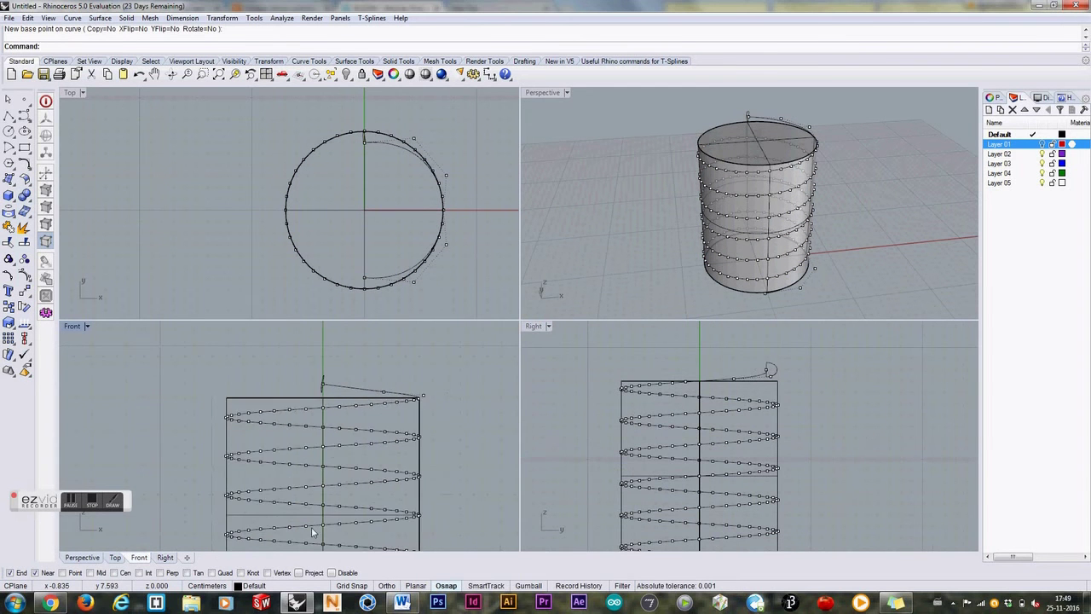
pyautogui.scroll(1, 433, 455)
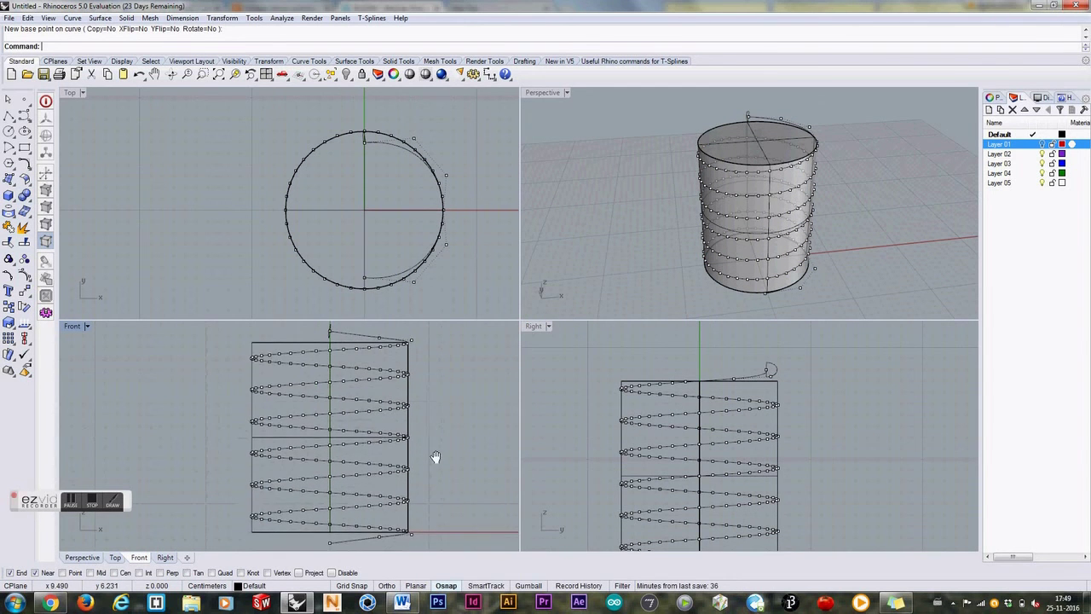
pyautogui.scroll(-1, 438, 469)
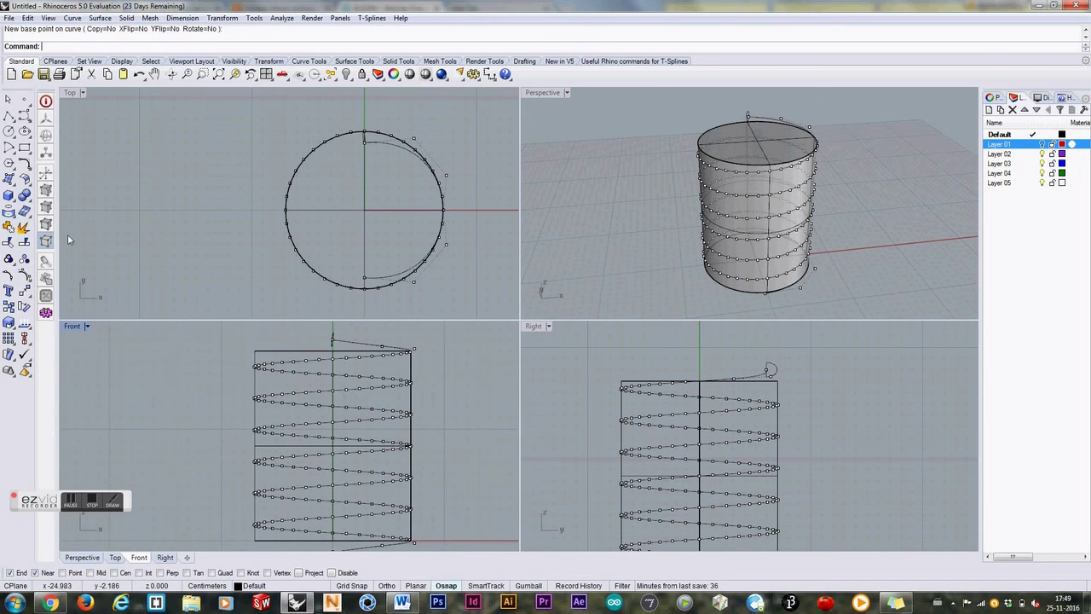
pyautogui.click(327, 62)
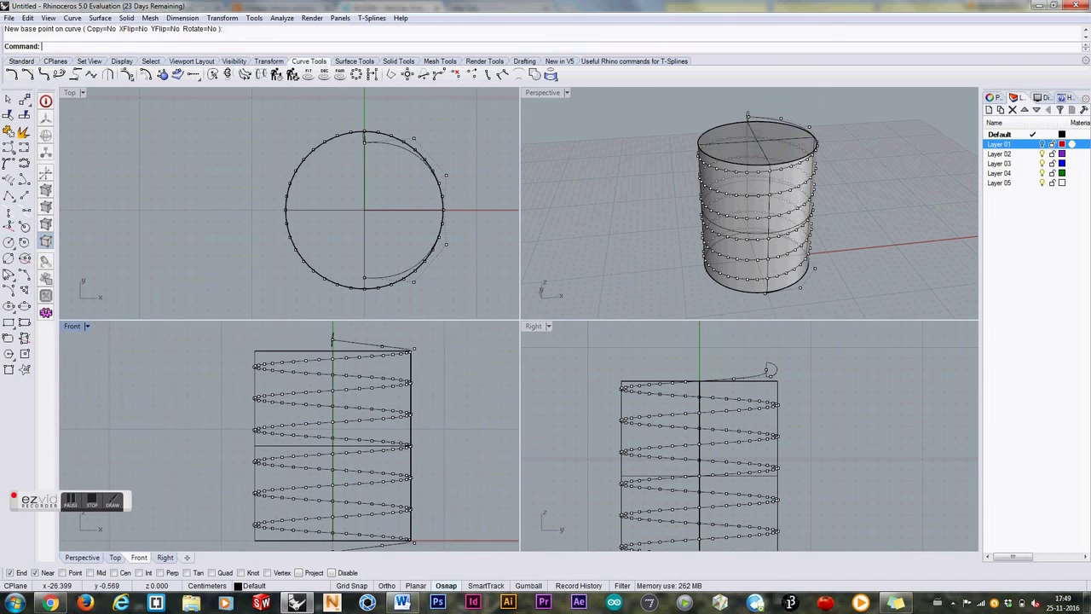
pyautogui.click(341, 63)
pyautogui.click(10, 290)
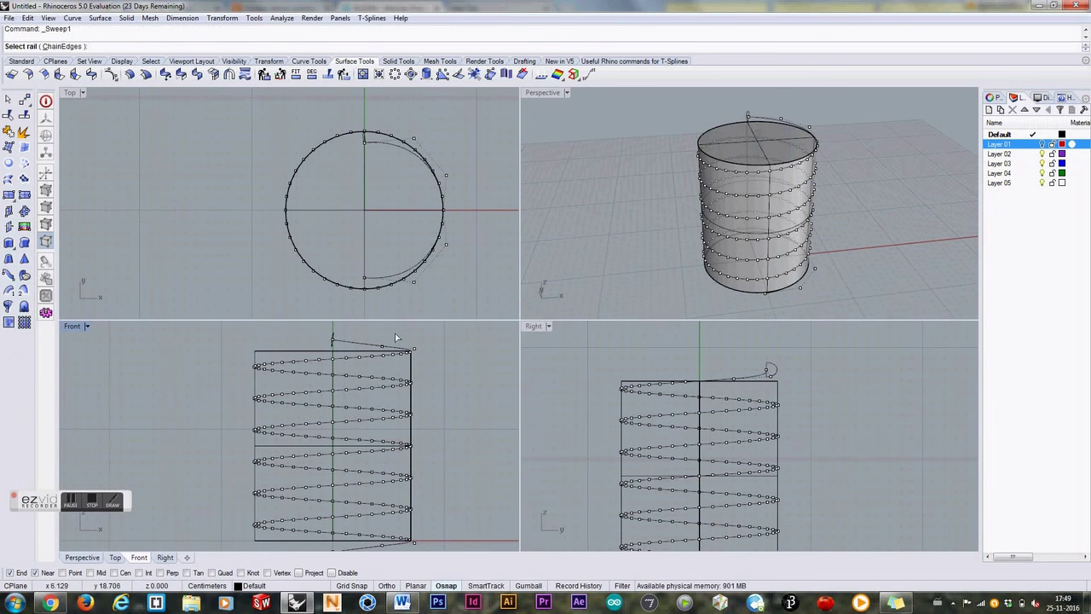
pyautogui.click(362, 346)
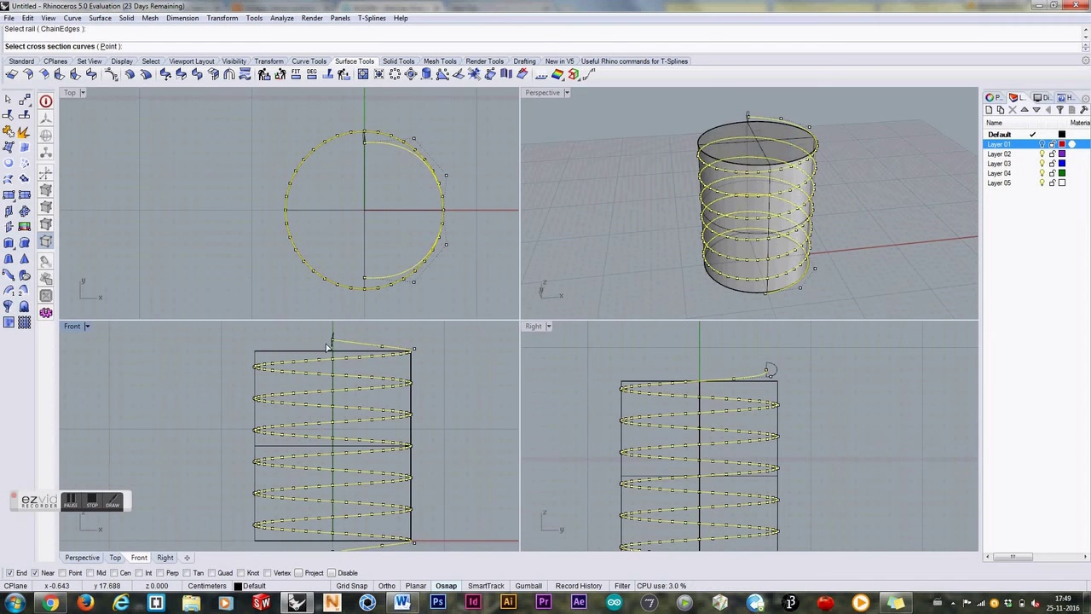
pyautogui.press('Escape')
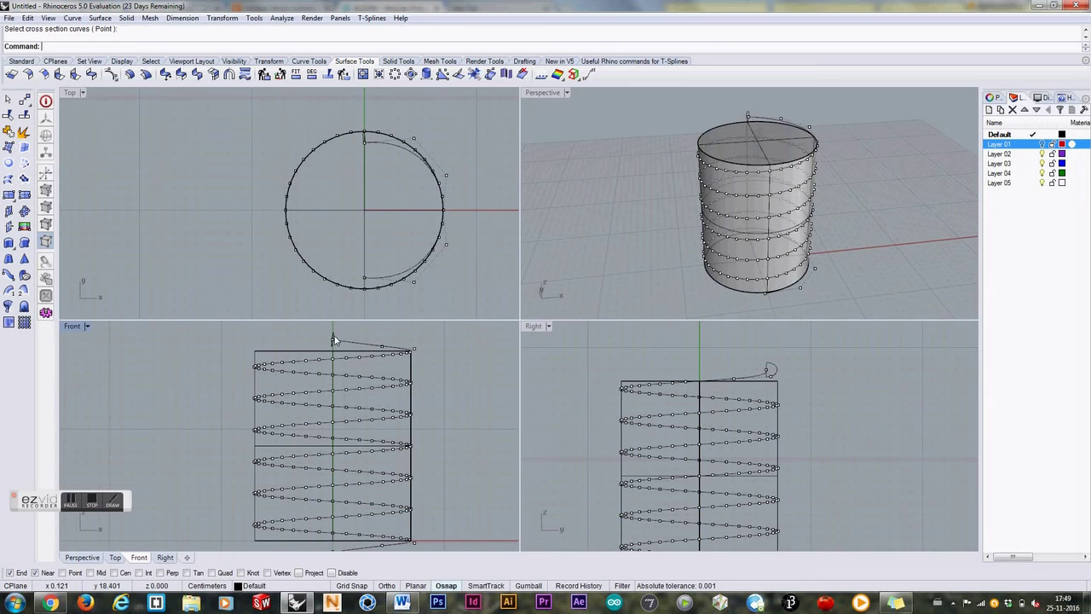
pyautogui.press('Return')
pyautogui.click(335, 339)
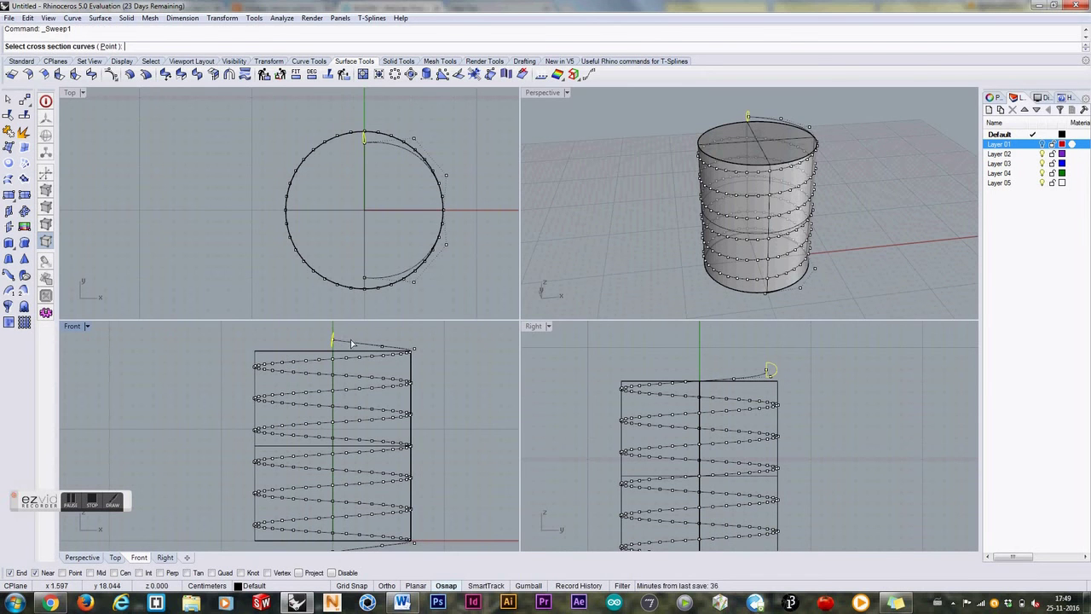
pyautogui.press('Escape')
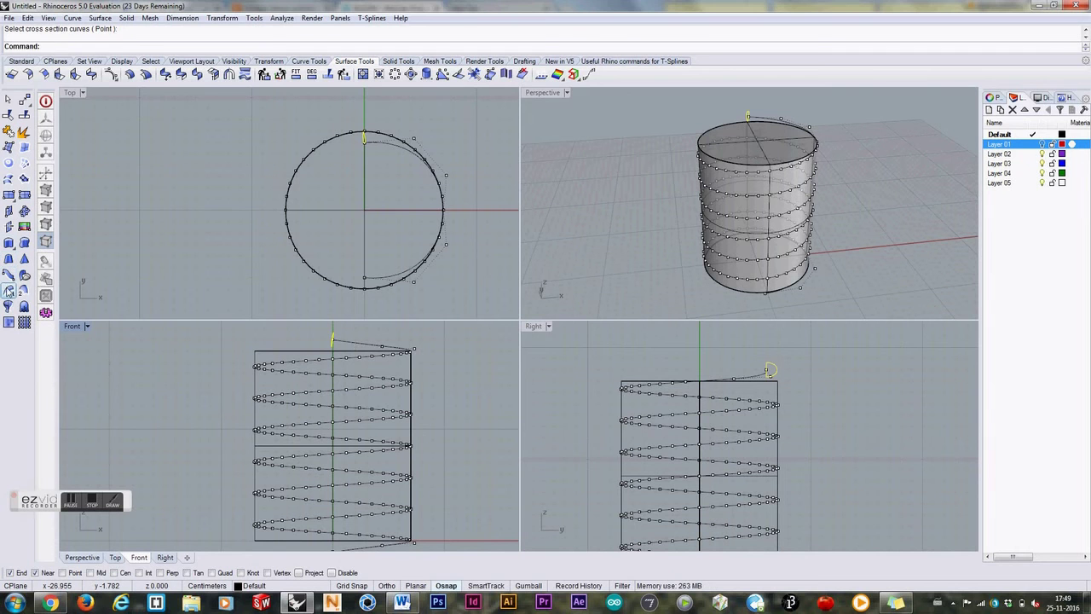
pyautogui.click(7, 291)
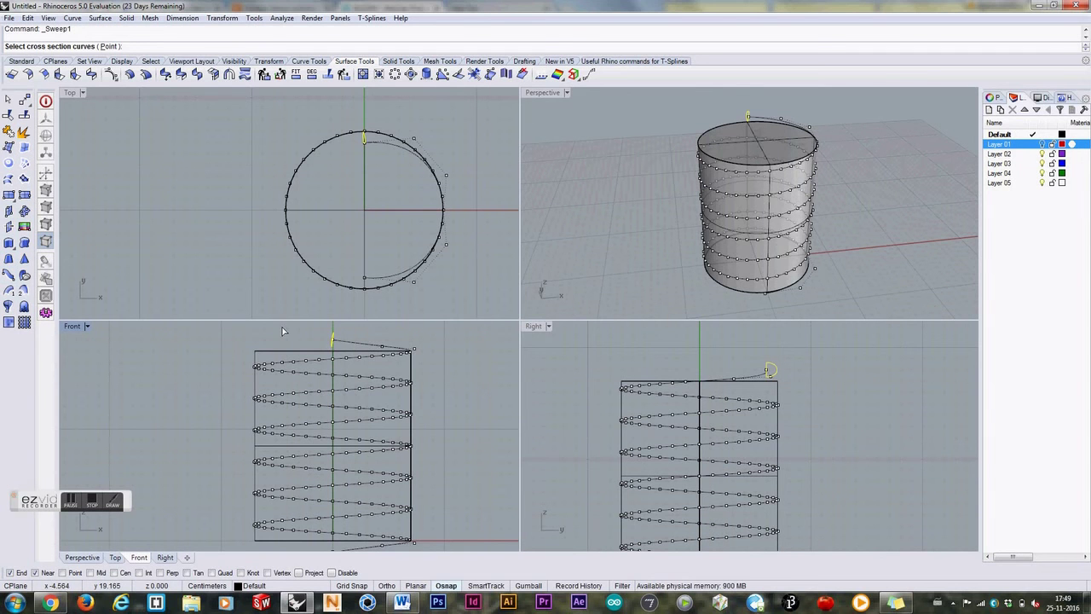
pyautogui.press('Escape')
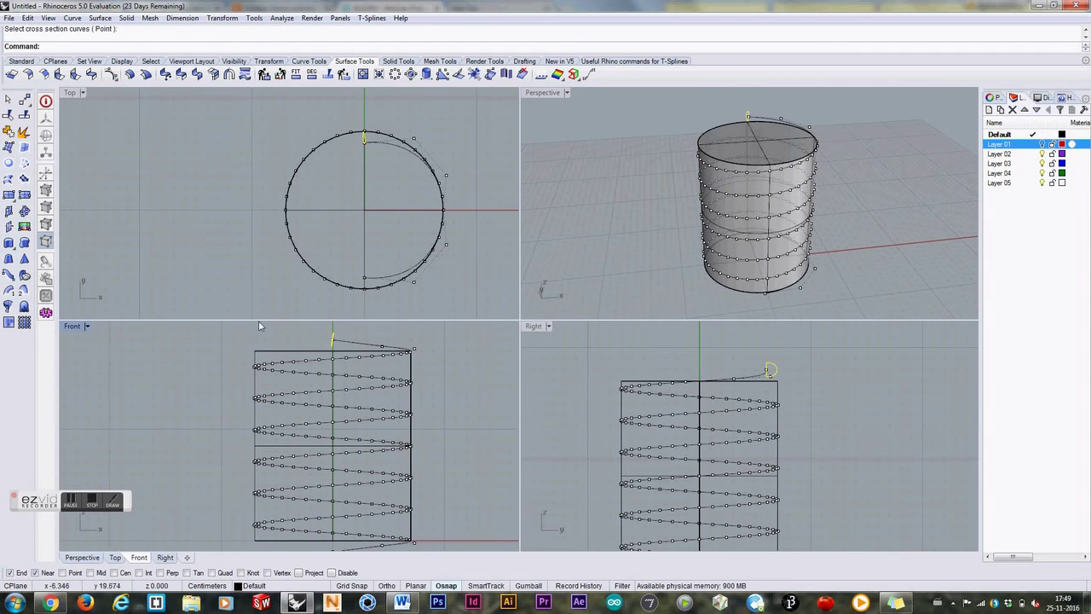
# - Sweep the D-shaped profile along the helix with a one-rail sweep in the Roadlike Top style, without simplifying the cross section
pyautogui.click(8, 290)
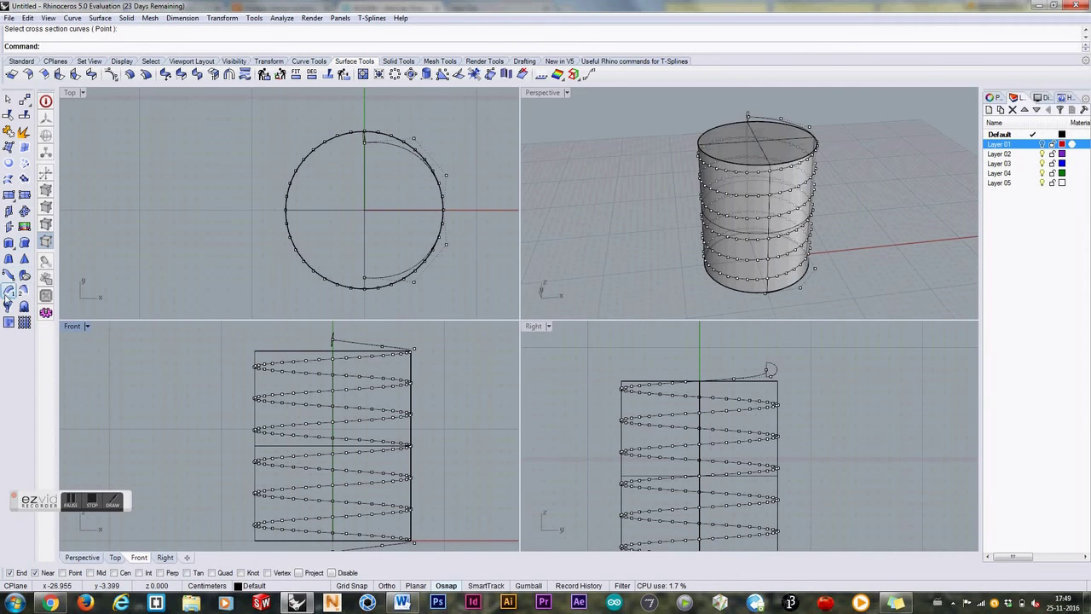
pyautogui.click(333, 340)
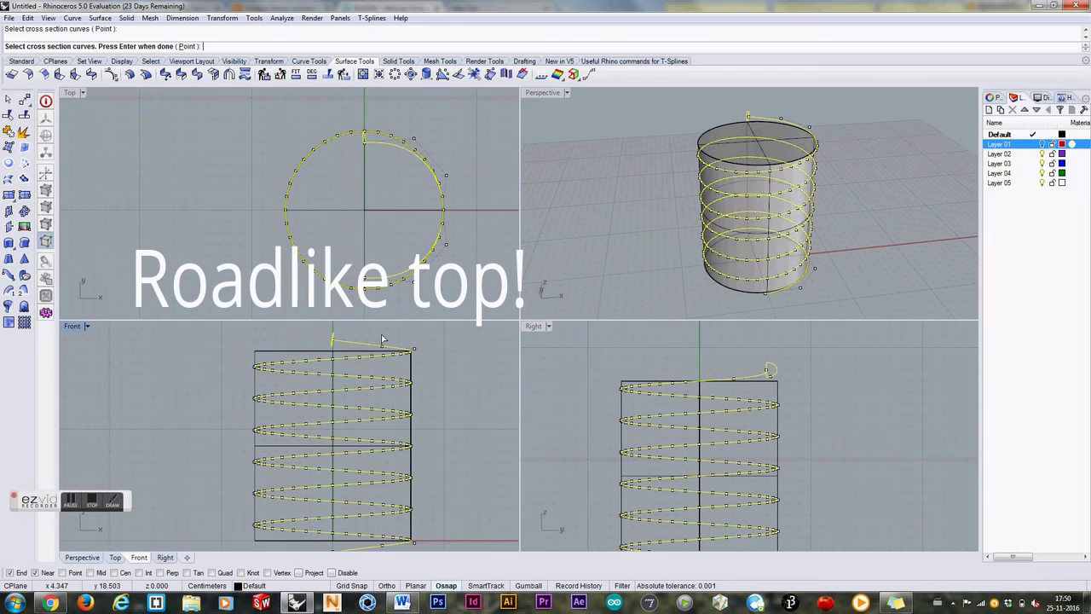
pyautogui.click(333, 340)
pyautogui.press('Return')
pyautogui.press('Return')
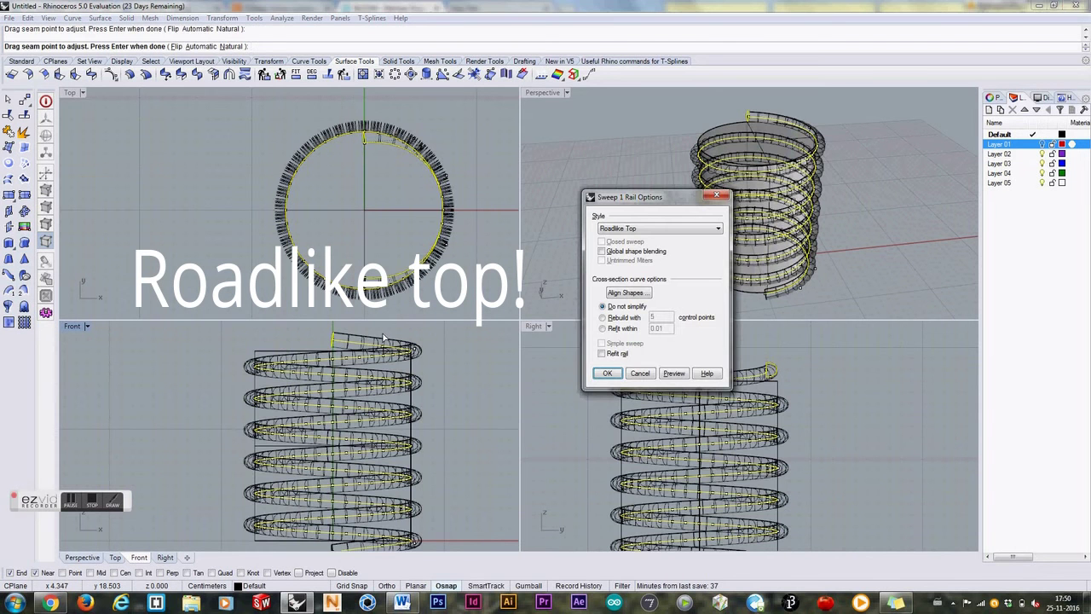
pyautogui.click(658, 229)
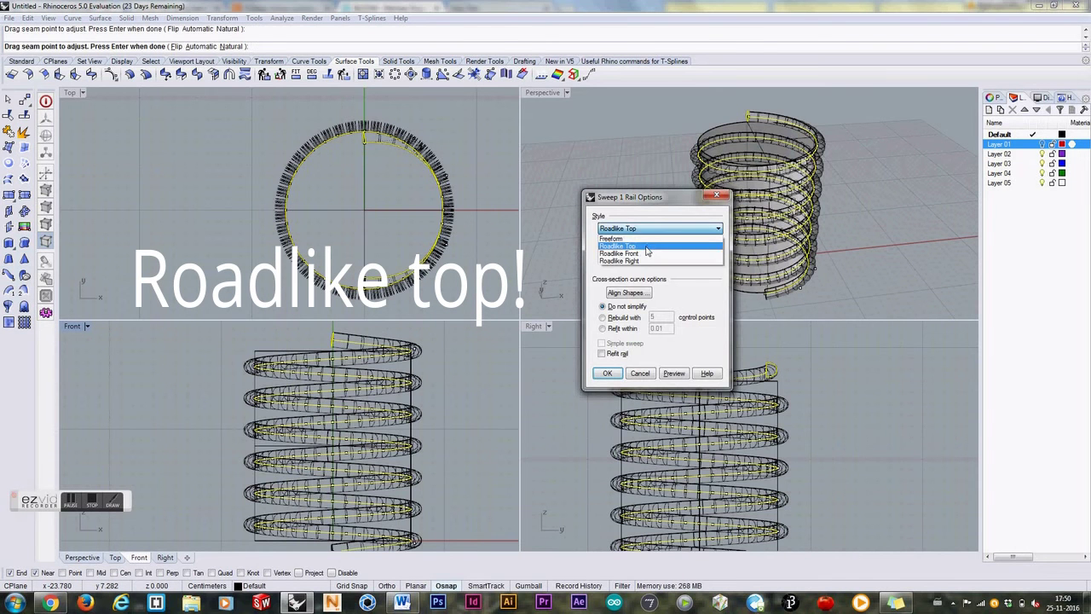
pyautogui.click(651, 264)
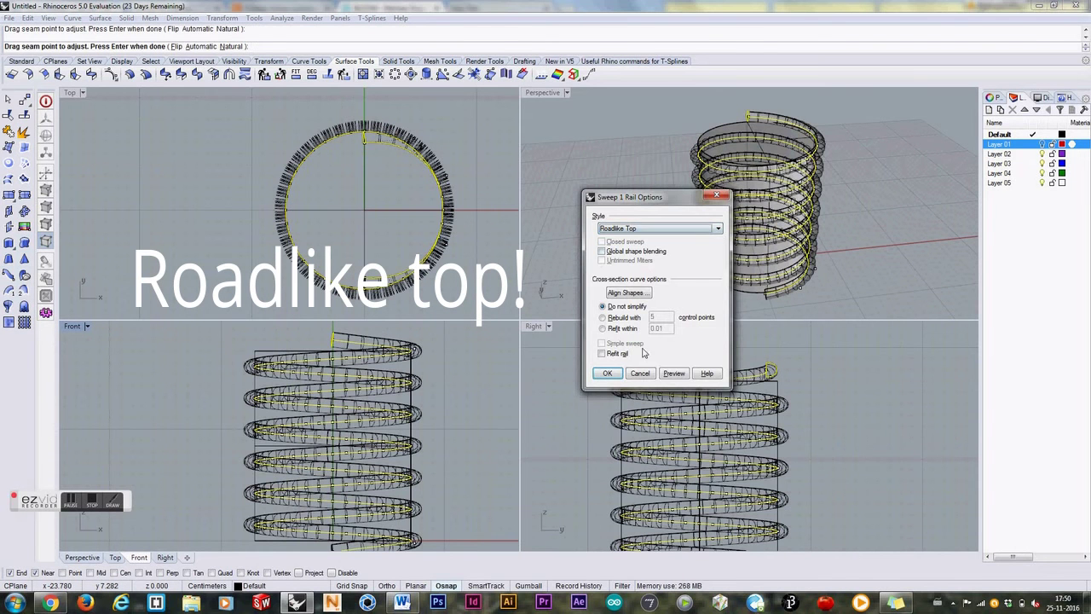
pyautogui.click(605, 374)
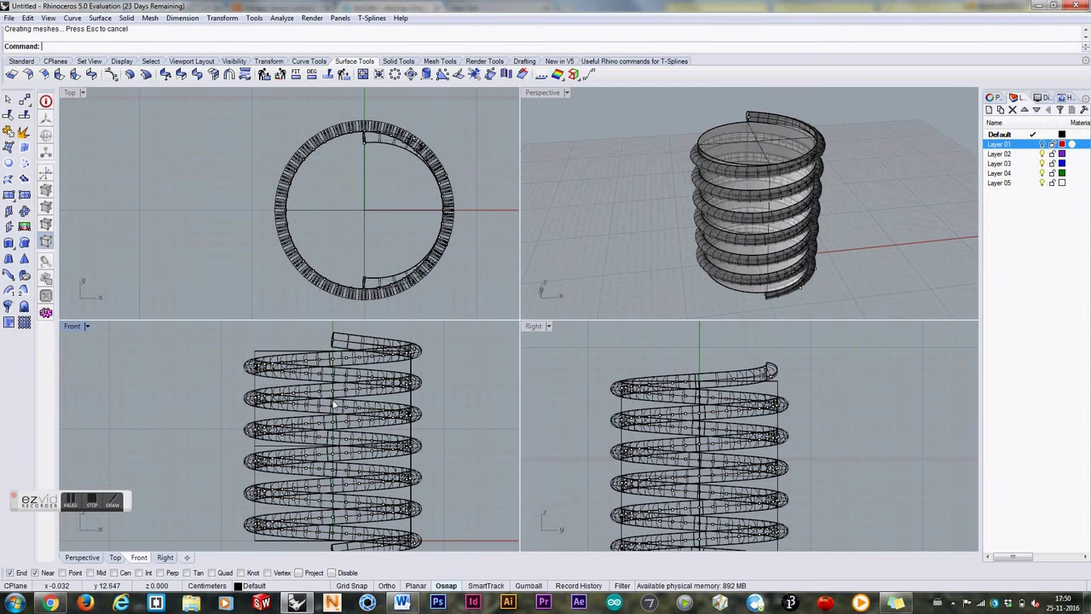
# - Examine the swept thread's upper end and its fit against the cylinder in the Perspective and Top views
pyautogui.scroll(2, 335, 405)
pyautogui.scroll(-2, 768, 132)
pyautogui.scroll(3, 755, 168)
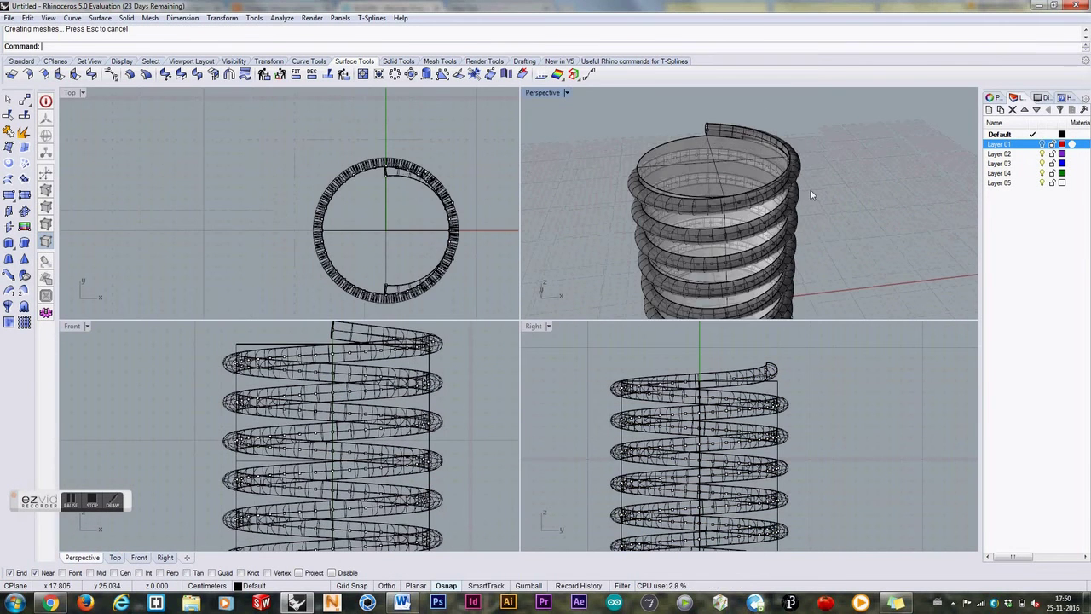
pyautogui.moveTo(811, 190)
pyautogui.mouseDown(button='right')
pyautogui.moveTo(801, 187)
pyautogui.moveTo(821, 183)
pyautogui.mouseUp(button='right')
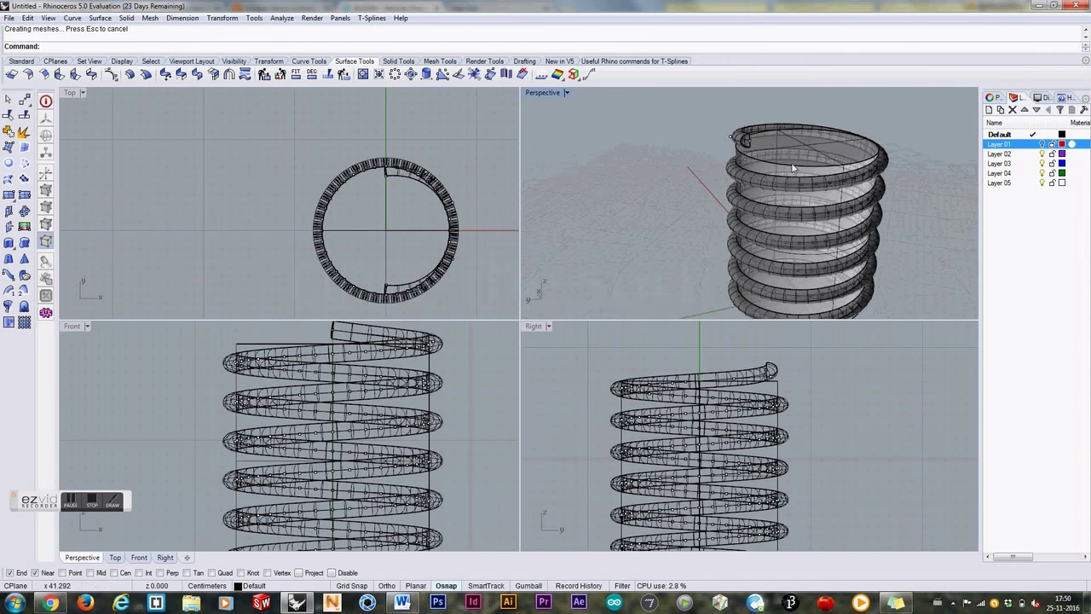
pyautogui.scroll(5, 771, 145)
pyautogui.moveTo(700, 162); pyautogui.dragTo(696, 162, button='right')
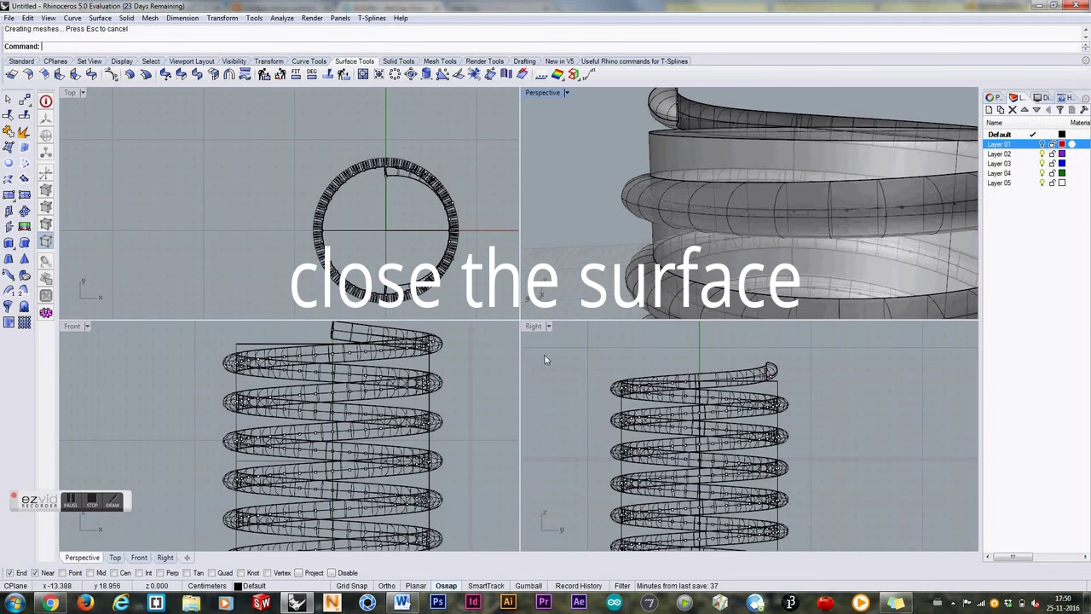
pyautogui.scroll(8, 402, 302)
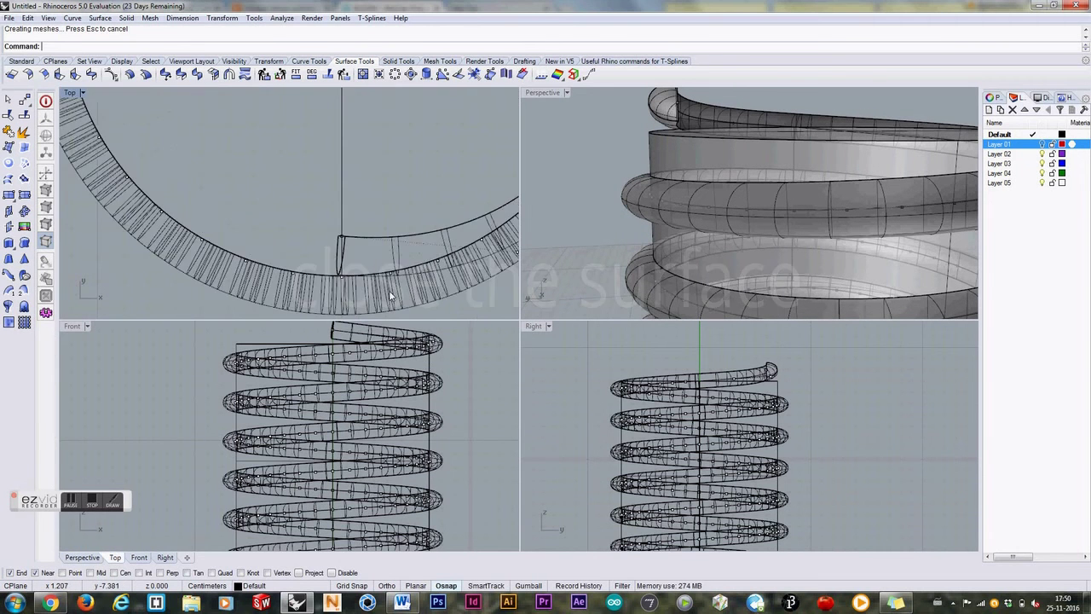
pyautogui.scroll(2, 361, 286)
pyautogui.scroll(-5, 734, 121)
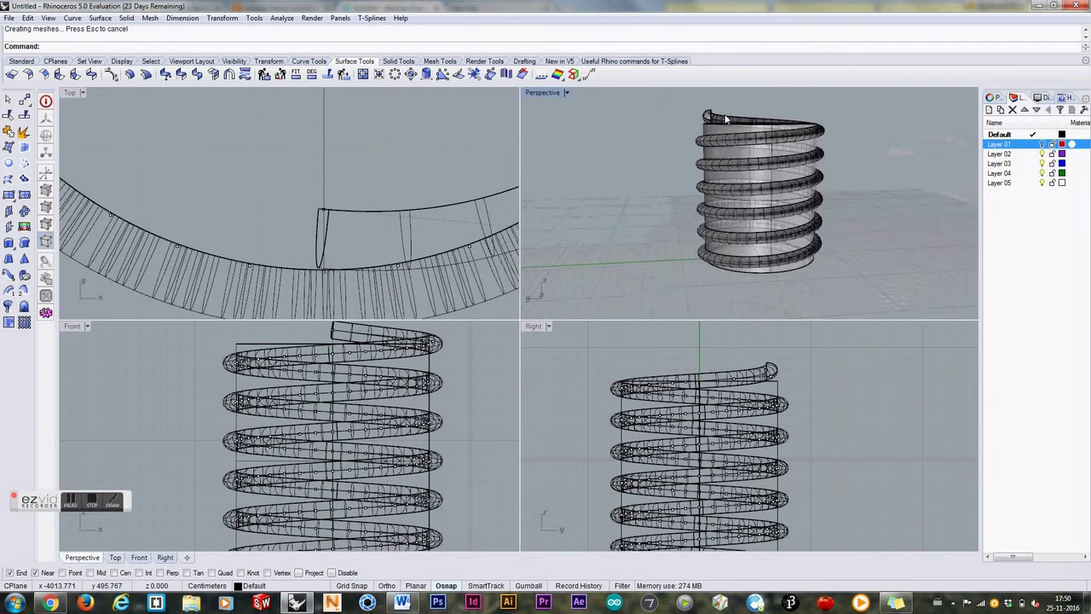
pyautogui.scroll(5, 725, 119)
pyautogui.click(725, 119)
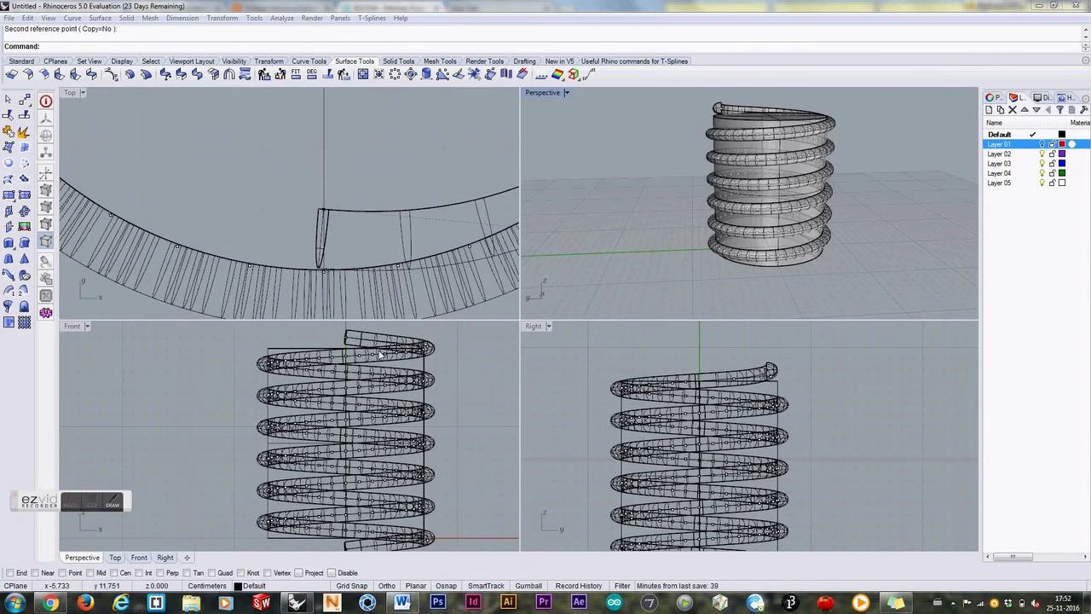
# - Stretch the capped cylinder vertically with Scale 1-D from its base edge to a height of about 20 cm
pyautogui.doubleClick(542, 92)
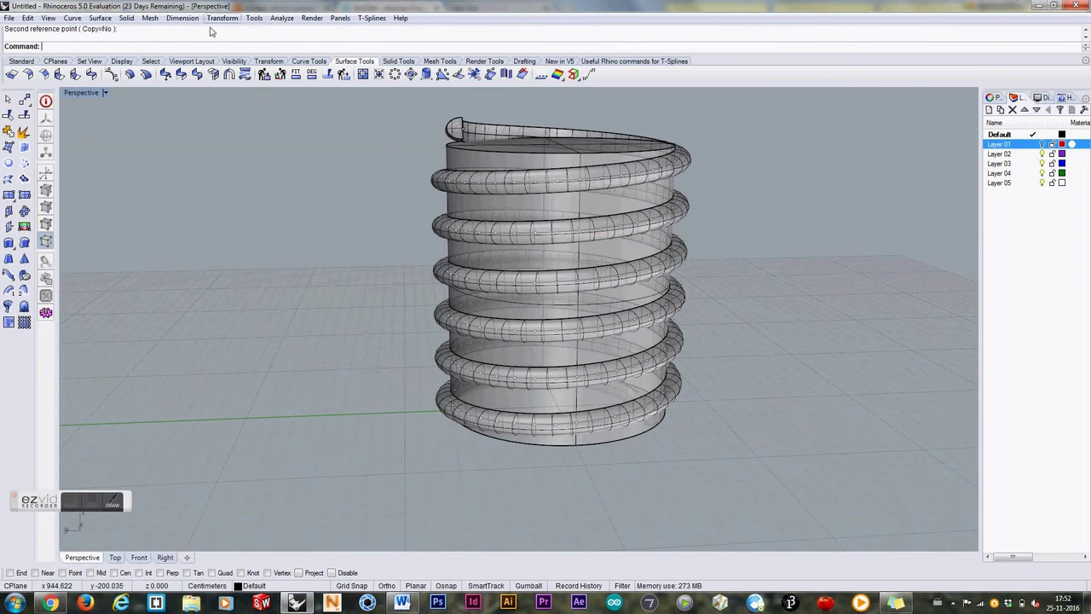
pyautogui.moveTo(563, 218); pyautogui.dragTo(565, 247, button='right')
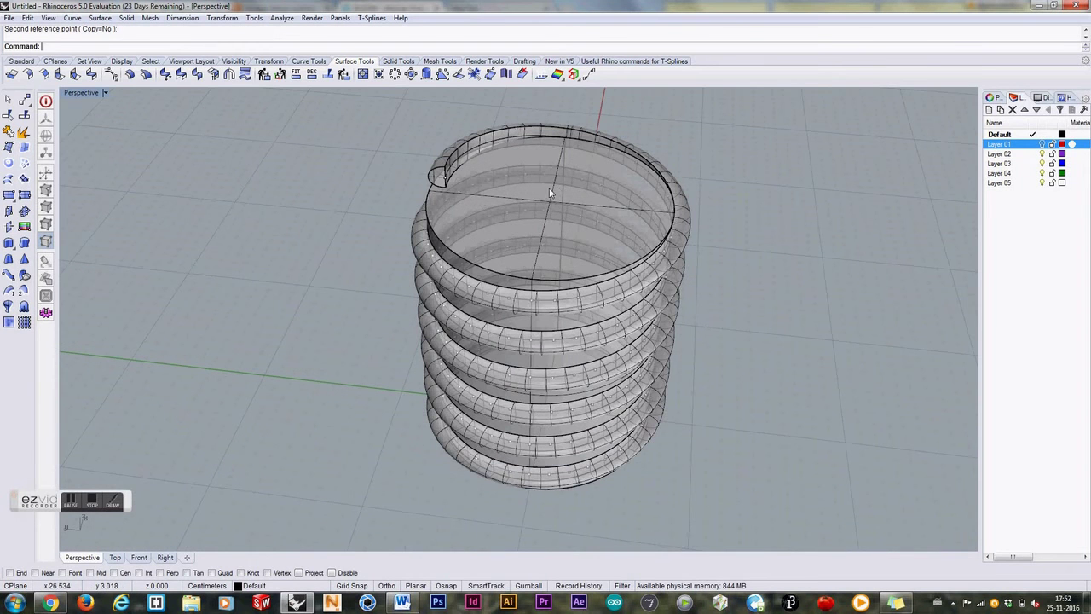
pyautogui.click(550, 194)
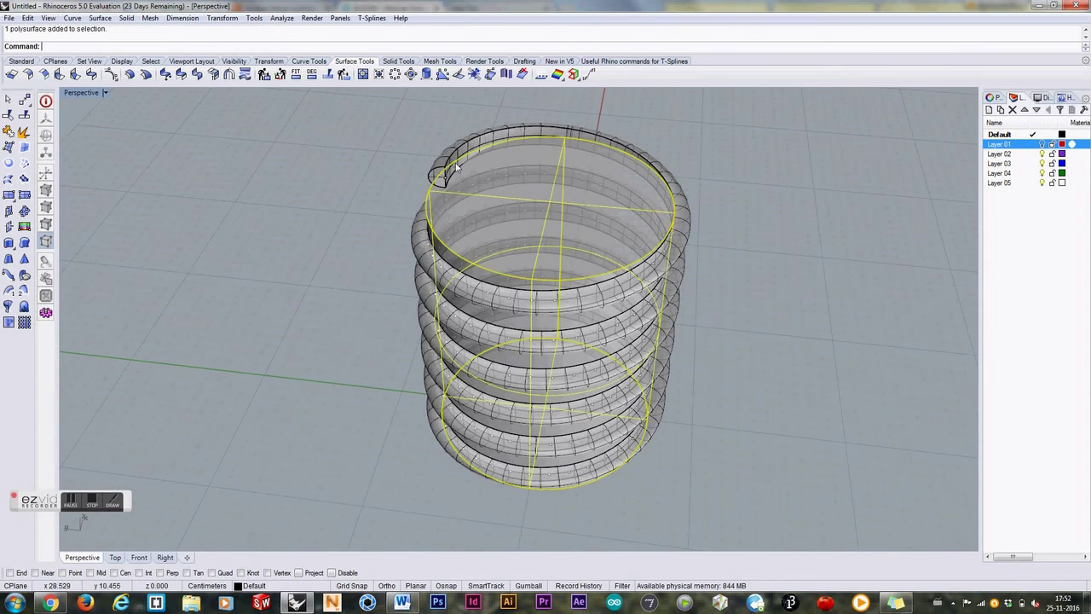
pyautogui.click(222, 18)
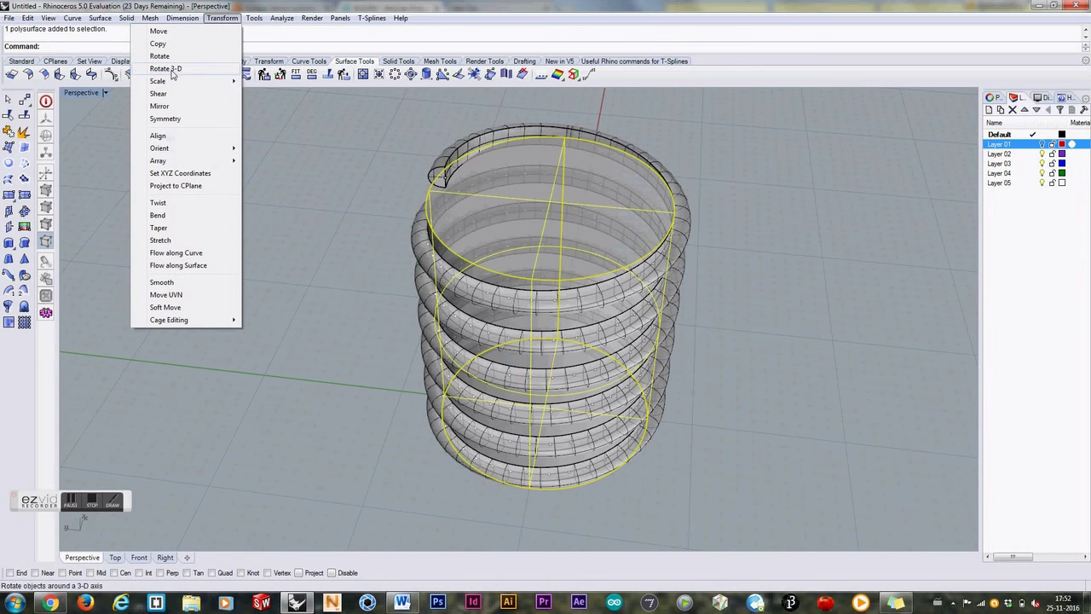
pyautogui.moveTo(226, 81)
pyautogui.click(56, 106)
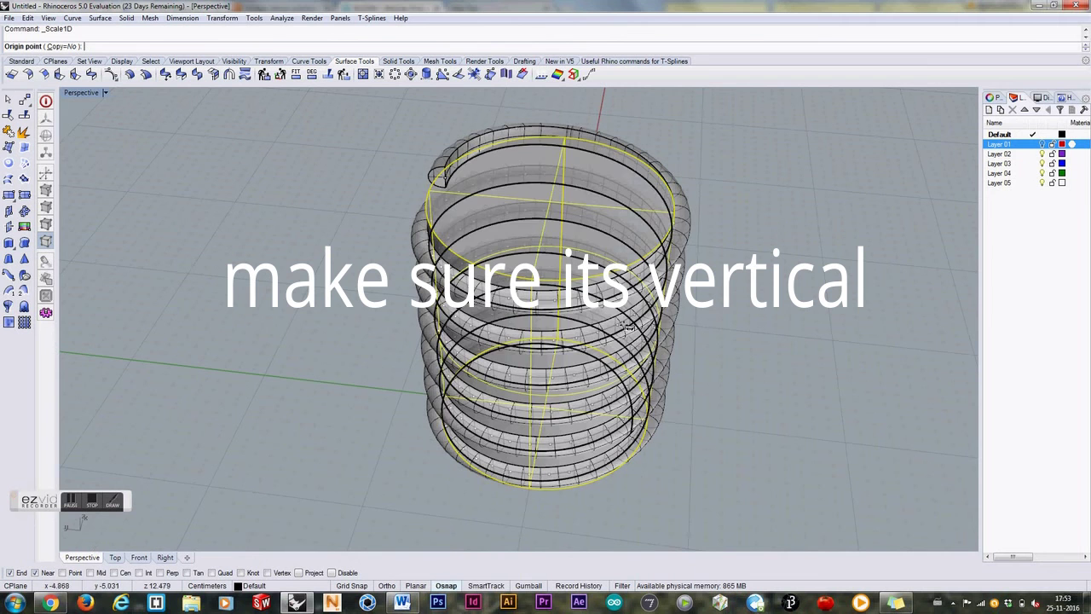
pyautogui.click(649, 418)
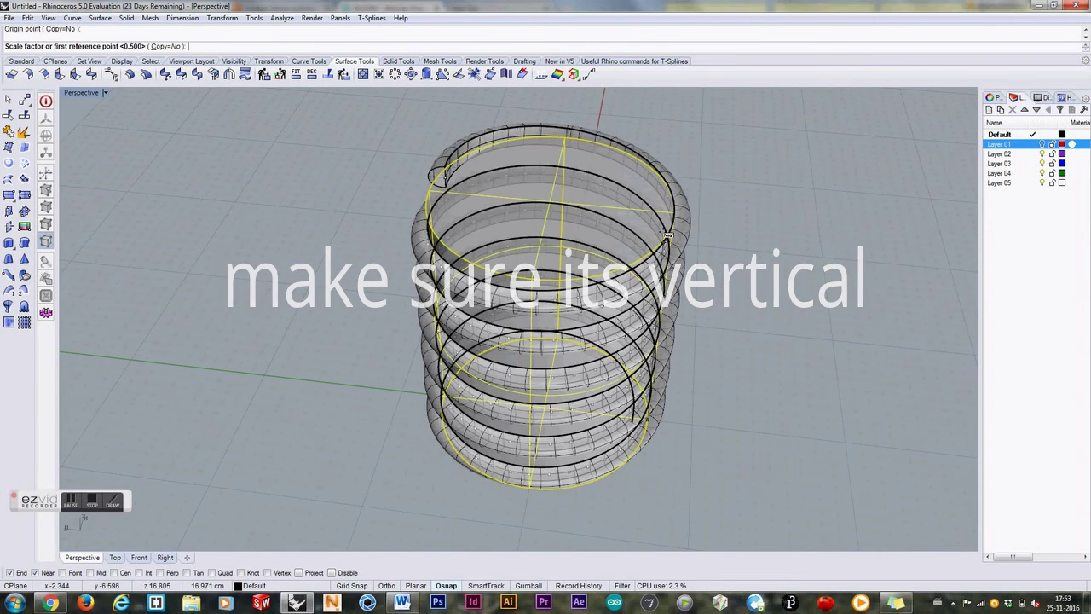
pyautogui.click(676, 210)
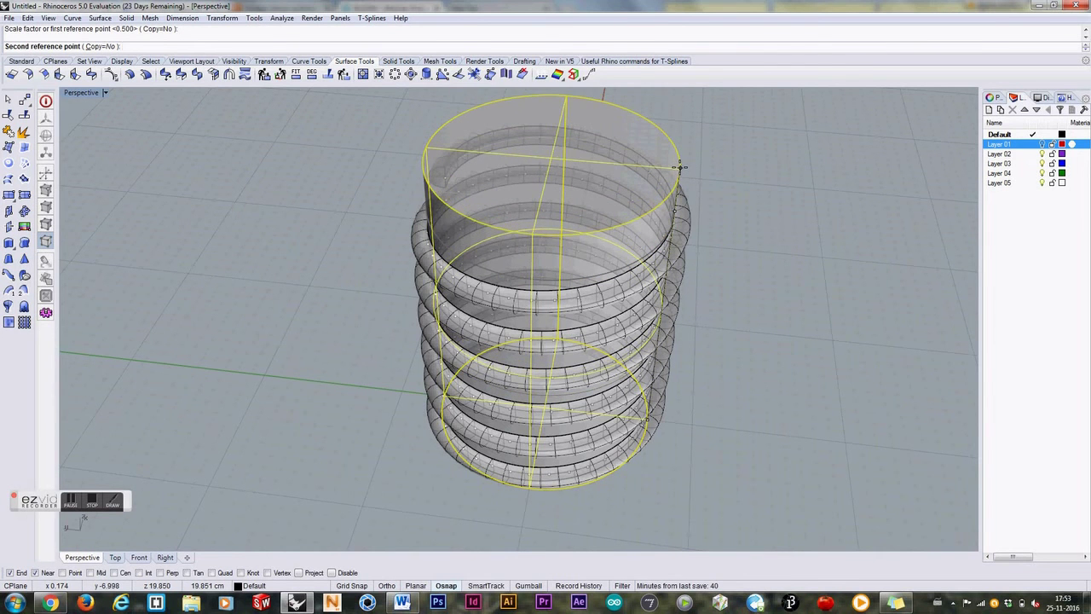
pyautogui.click(680, 166)
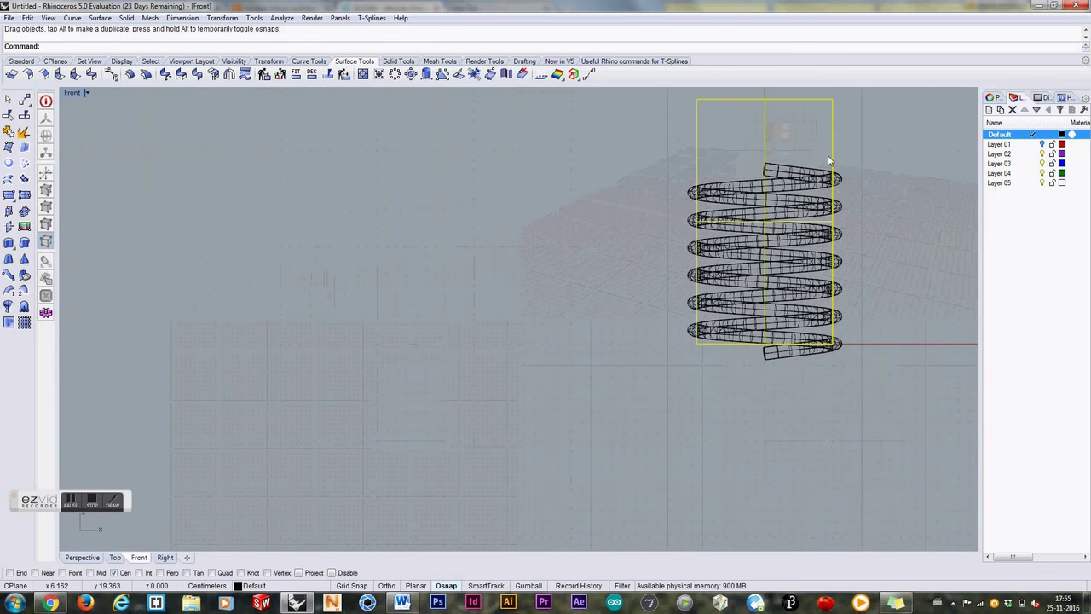
# - Move the cylinder about 4 cm straight down in the Front view so it extends beyond both ends of the thread
pyautogui.scroll(-2, 844, 128)
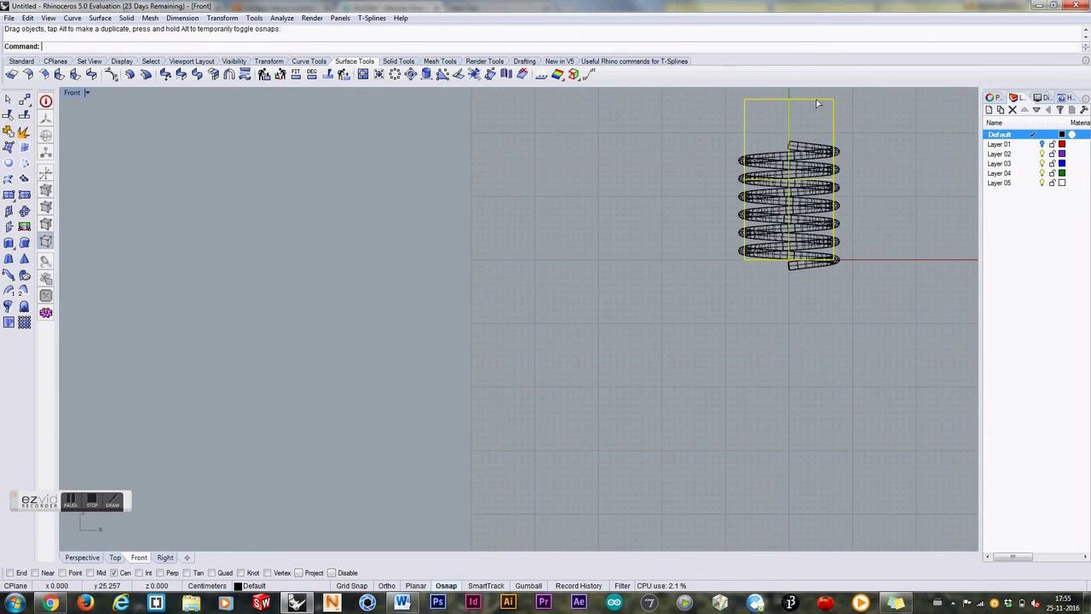
pyautogui.keyDown('shift'); pyautogui.moveTo(816, 99); pyautogui.dragTo(791, 128); pyautogui.keyUp('shift')
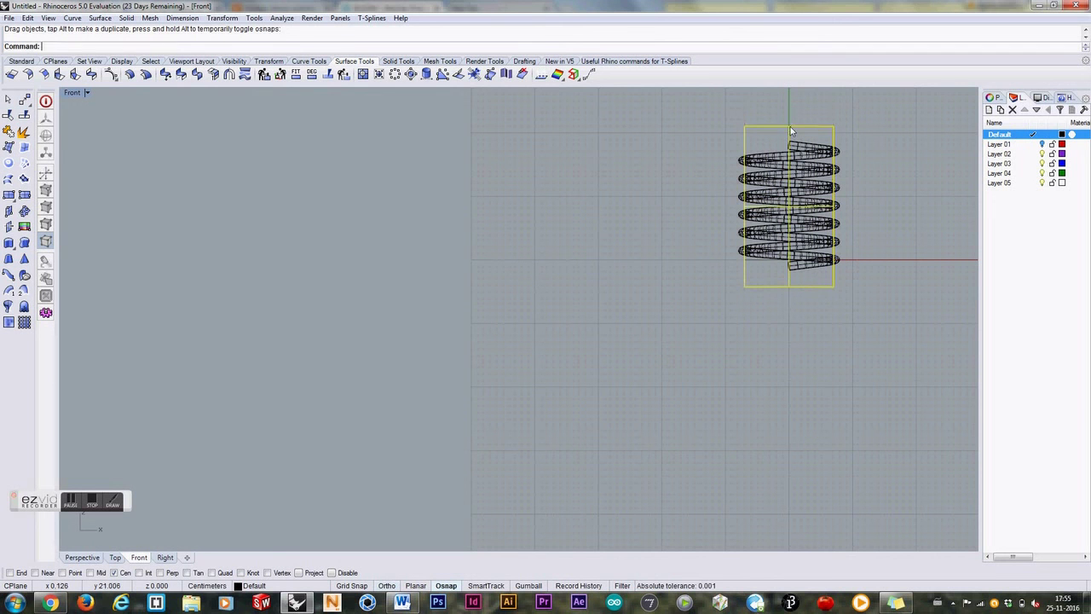
pyautogui.write('scale1d')
pyautogui.press('Return')
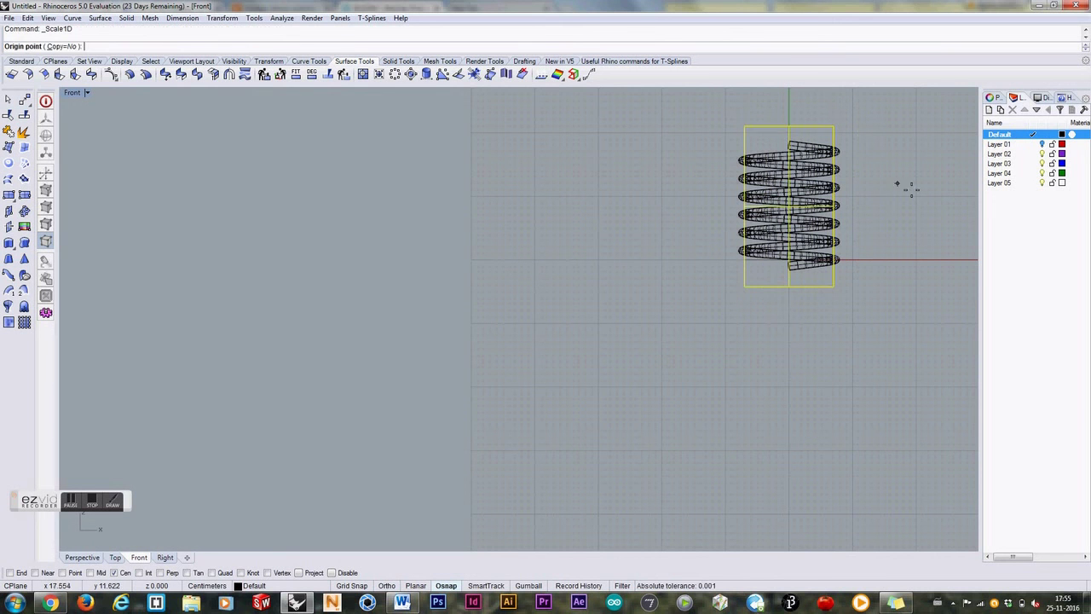
pyautogui.doubleClick(72, 92)
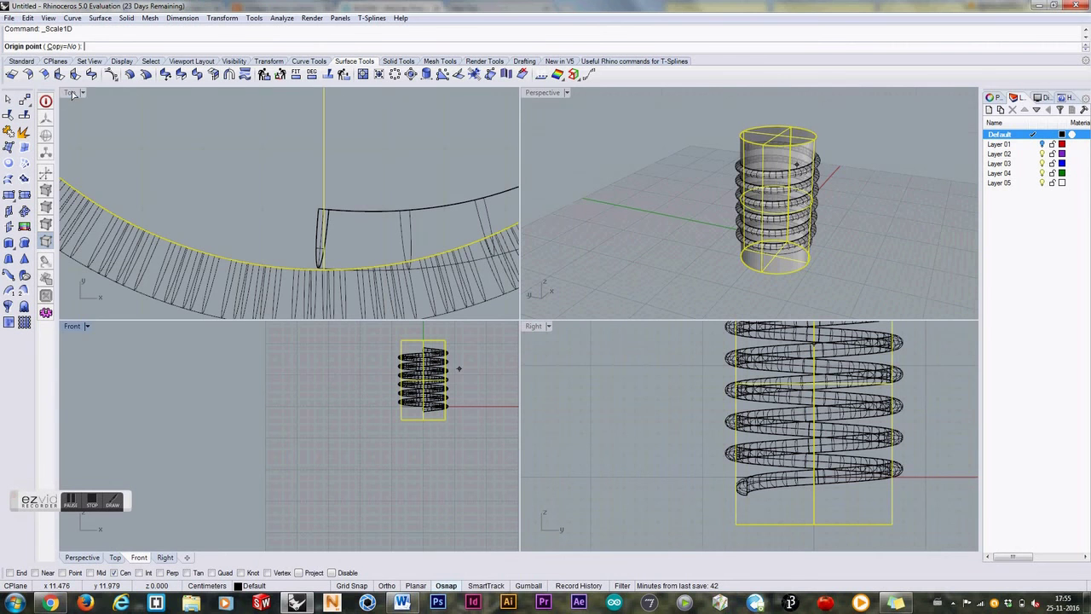
pyautogui.press('Escape')
pyautogui.press('Escape')
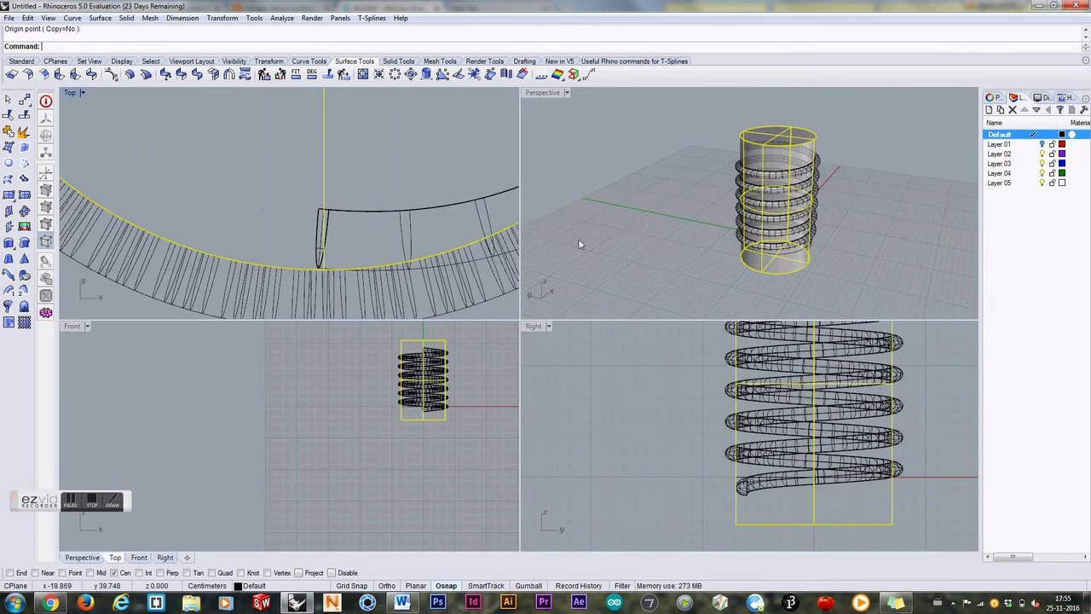
# - Examine where the thread's lower end runs into the cylinder in the Perspective view
pyautogui.moveTo(759, 281); pyautogui.dragTo(674, 245, button='right')
pyautogui.scroll(8, 697, 228)
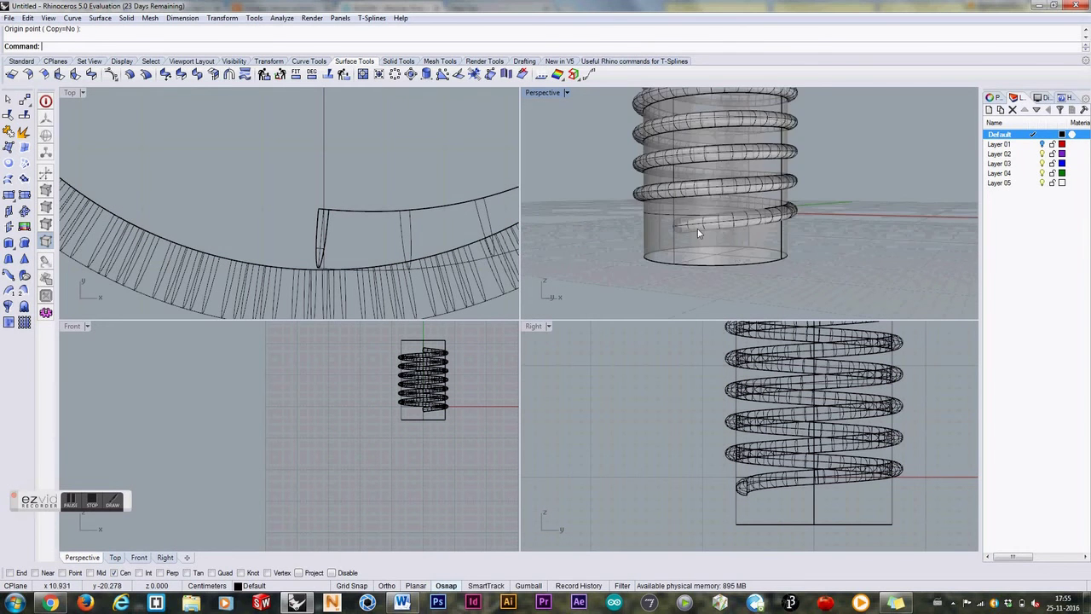